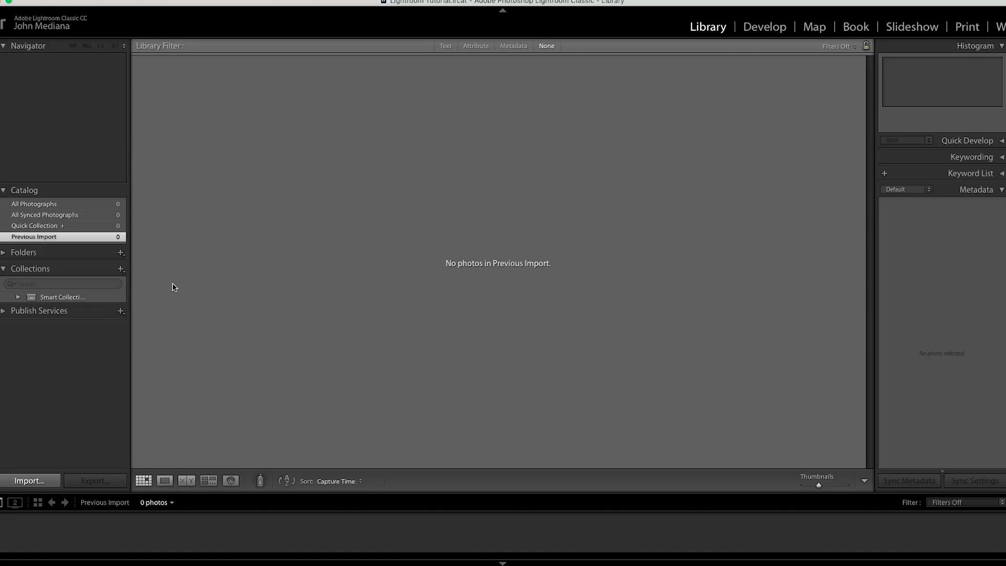
Start a photo import and choose the Lightroom Tutorial folder on the user's Desktop as the source.
key("super+shift+i")
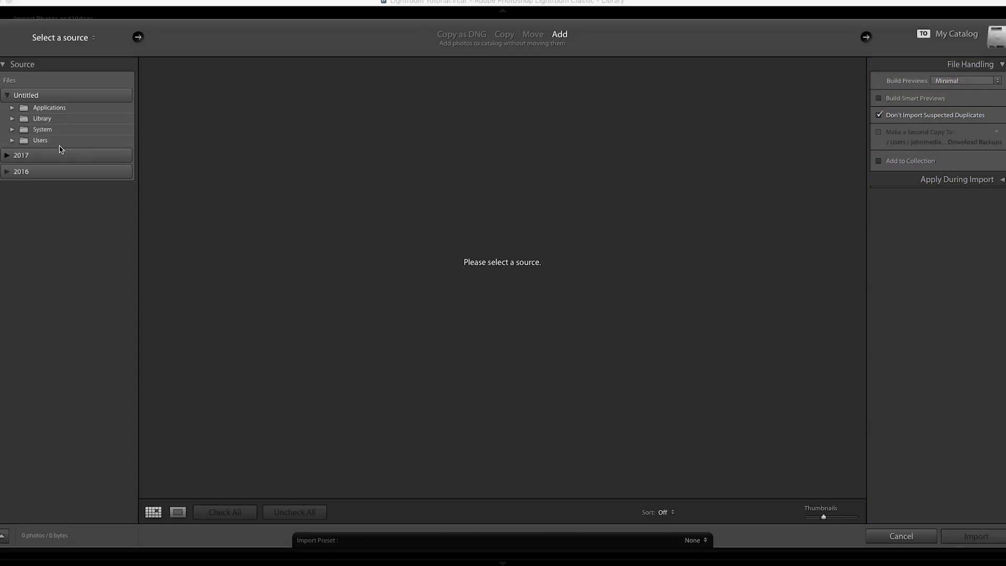
left_click(12, 140)
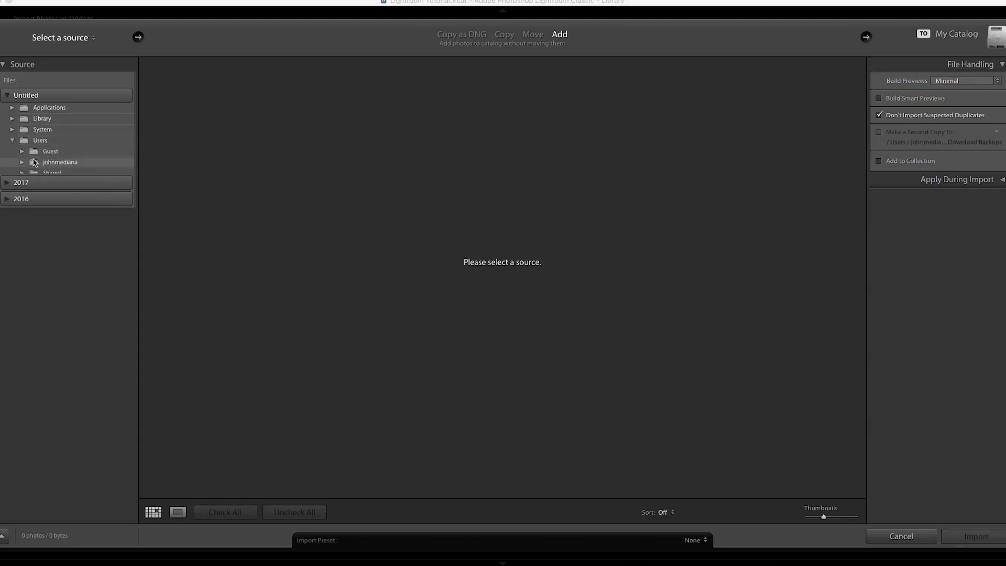
left_click(22, 162)
left_click(32, 196)
left_click(41, 217)
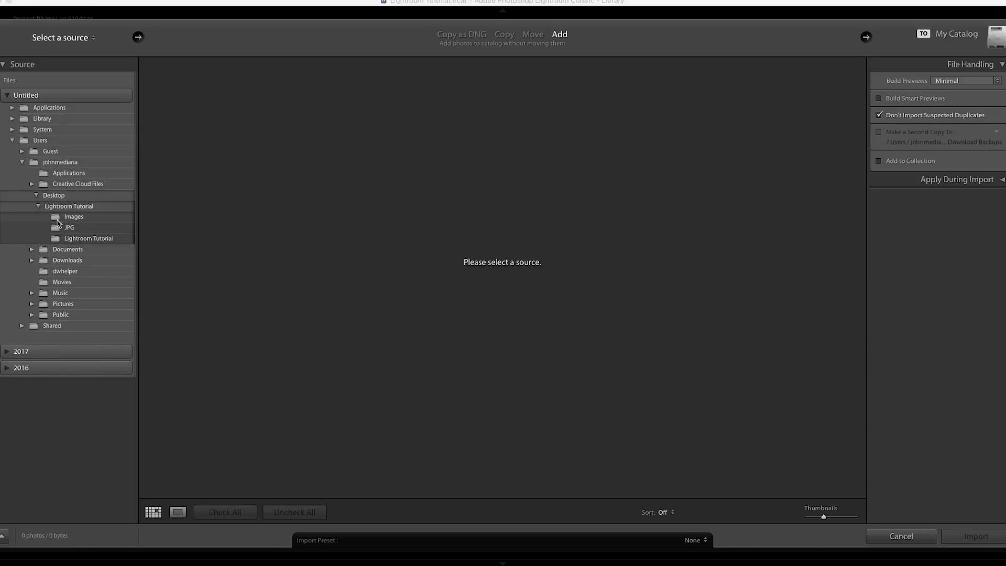
left_click(63, 206)
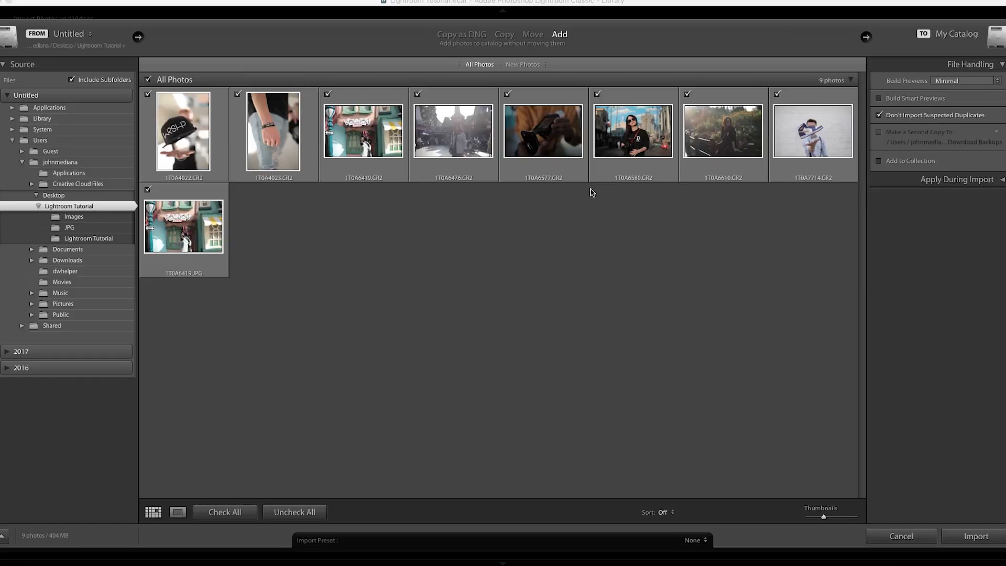
Exclude 1T0A7714.CR2 and include it again, and import all photos of the folder into the catalog.
left_click(777, 95)
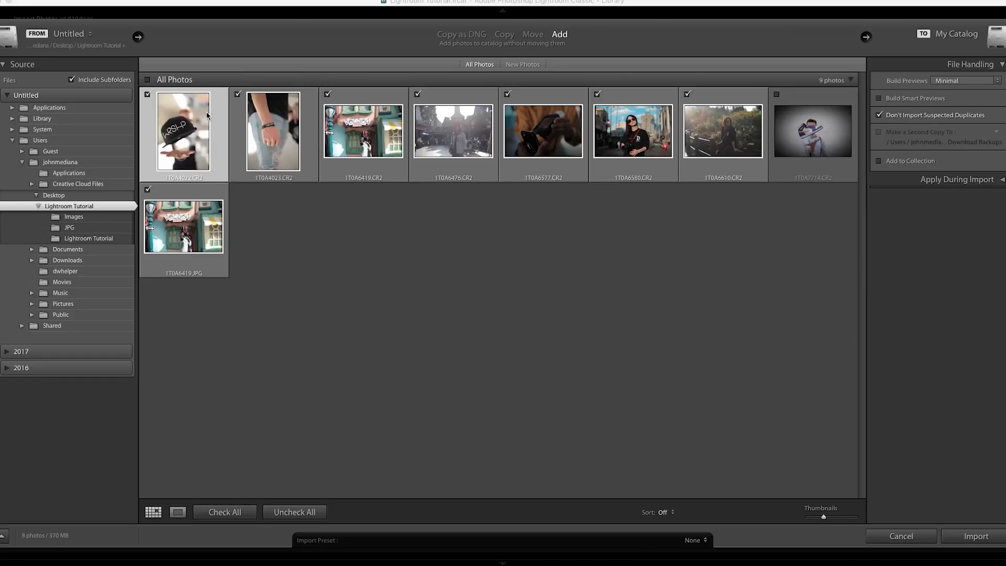
left_click(777, 95)
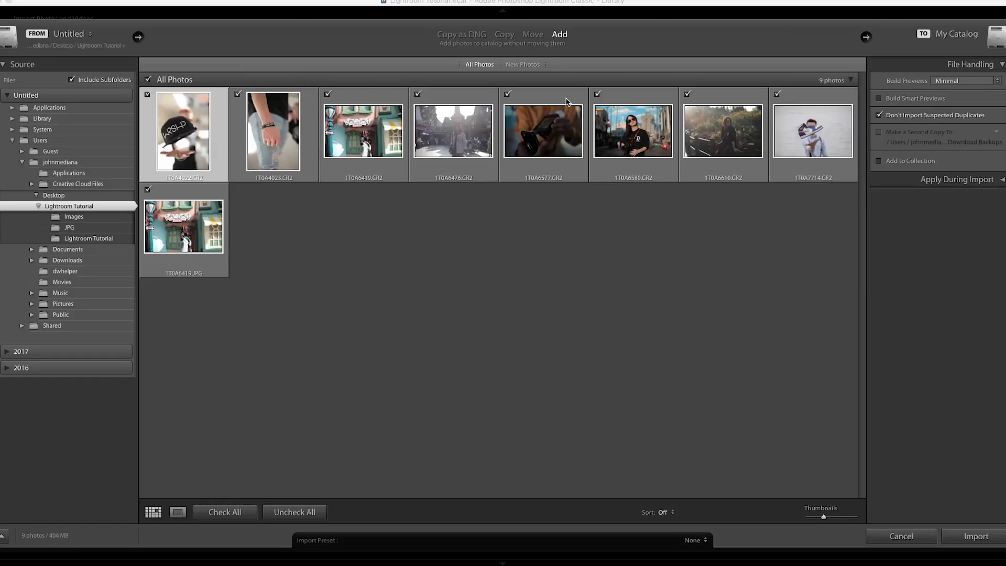
left_click(977, 540)
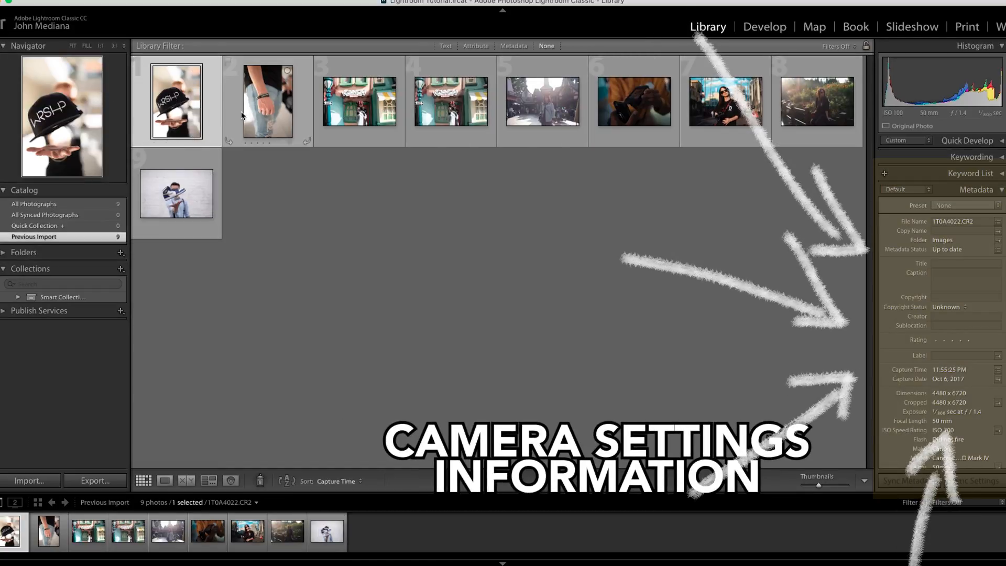
Enlarge the hat photo 1T0A4022.CR2 and page forward through the first imported photos.
double_click(179, 111)
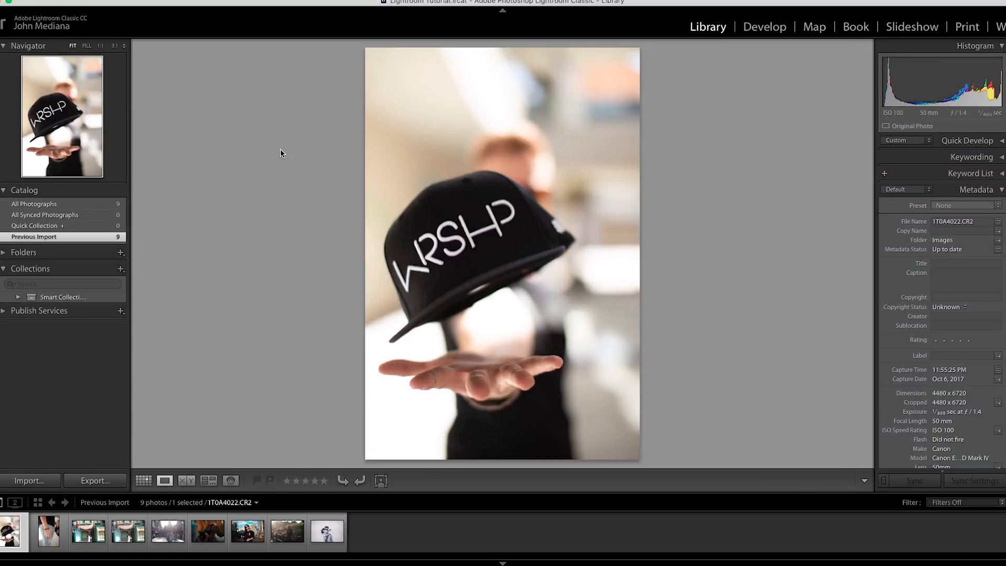
key("Right")
key("Right")
key("Right")
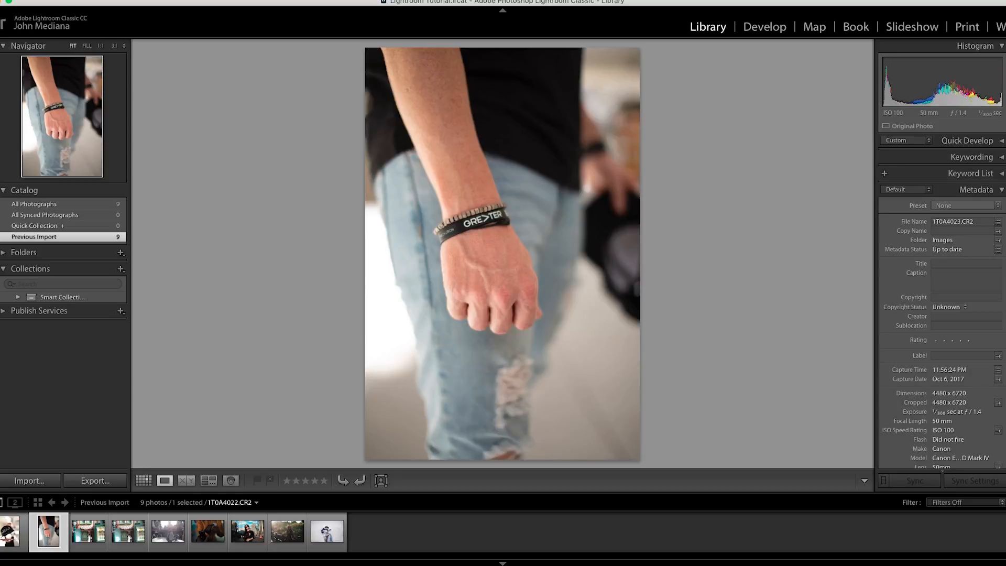
key("Right")
Compare the raw and JPEG versions of the camera shop photo, 1T0A6419.CR2 and 1T0A6419.JPG, by alternating between them.
key("Left")
key("Left")
key("Right")
key("Left")
key("Right")
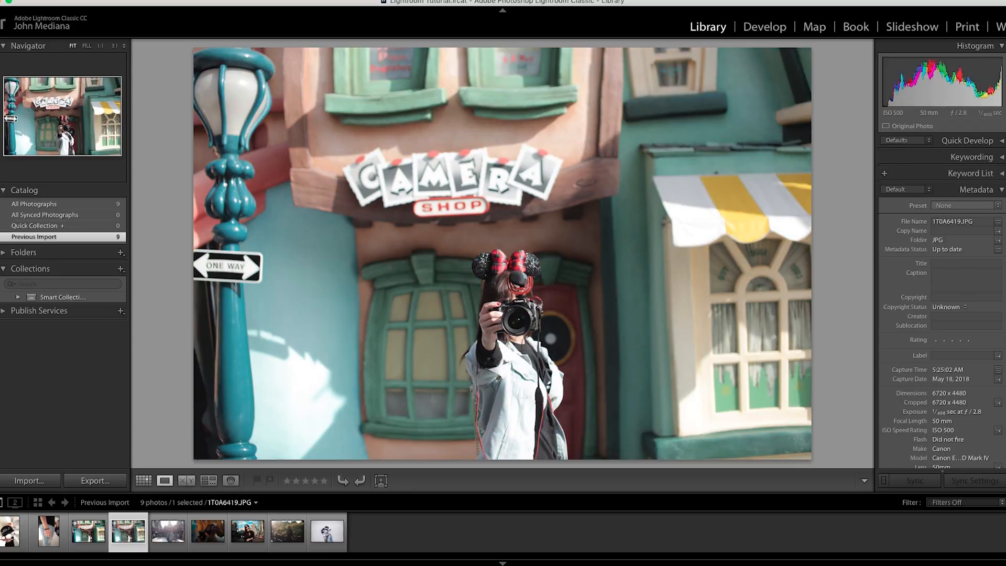
key("Left")
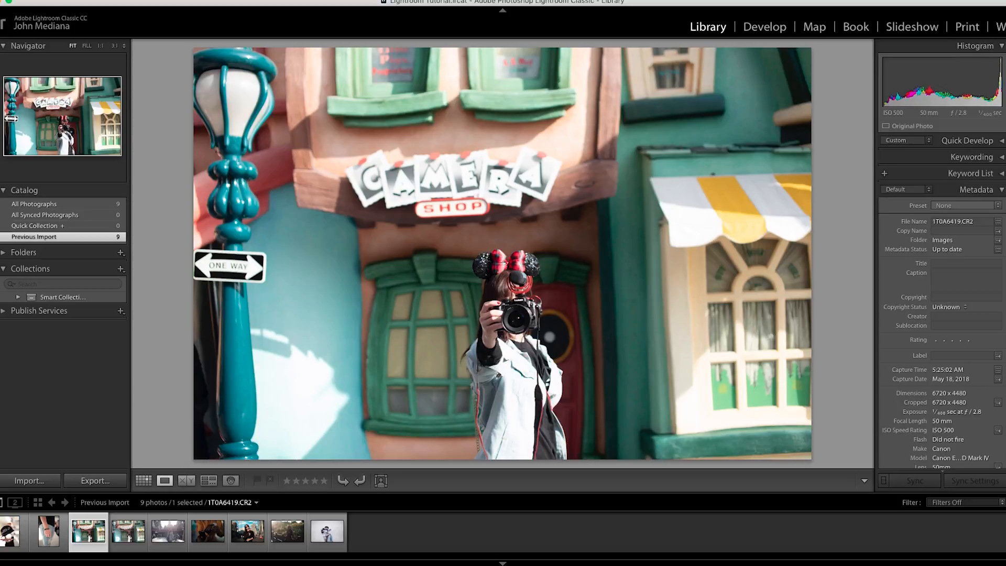
key("Right")
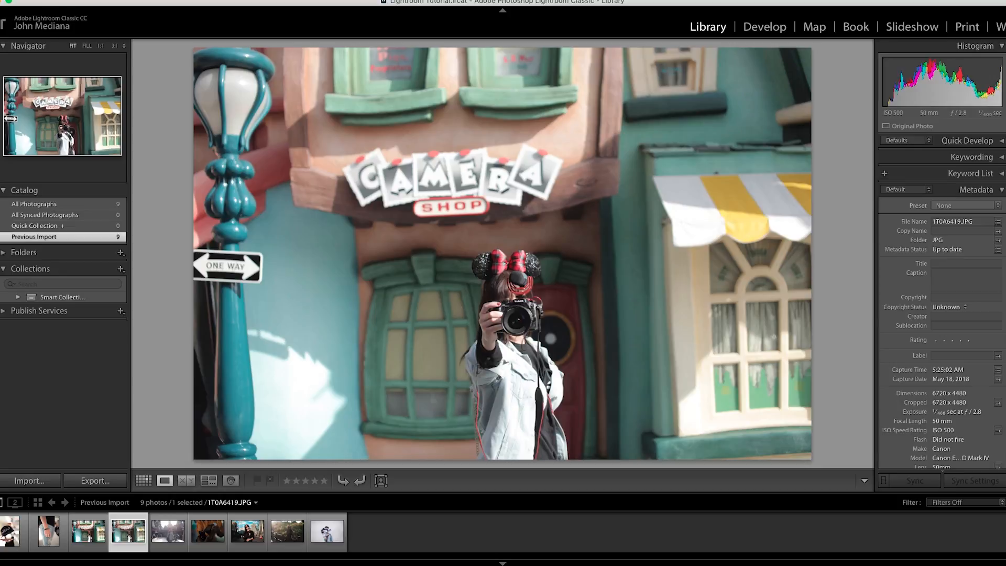
key("Left")
key("Right")
key("Left")
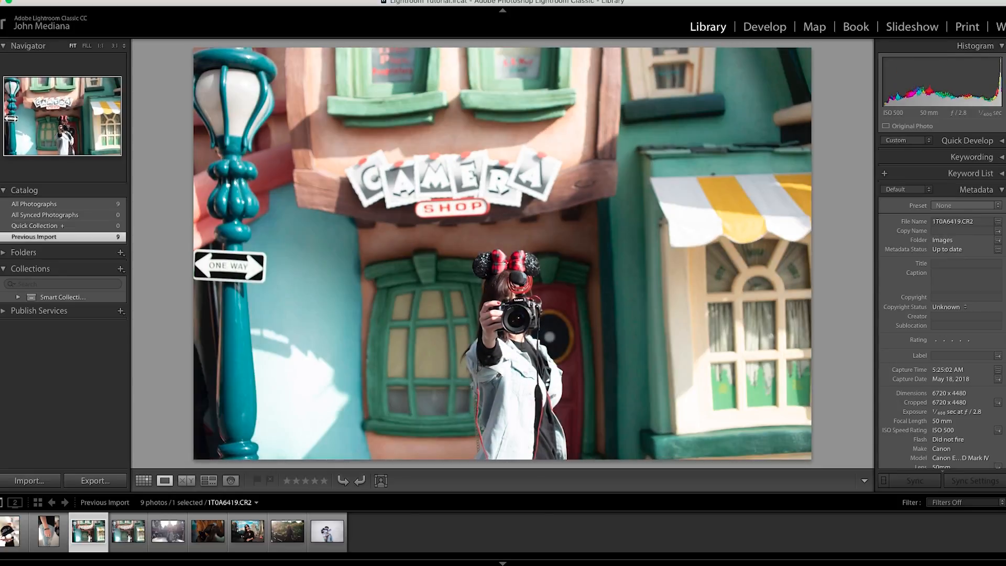
key("Right")
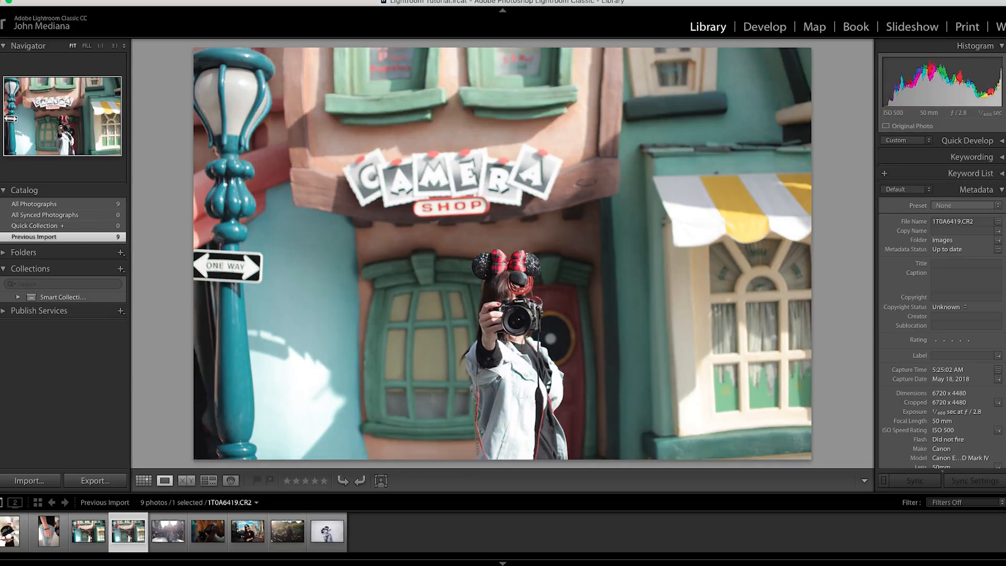
Page through the photos following the camera shop pair, and return to the hat photo at the start.
key("Right")
key("Right")
key("Right")
key("Right")
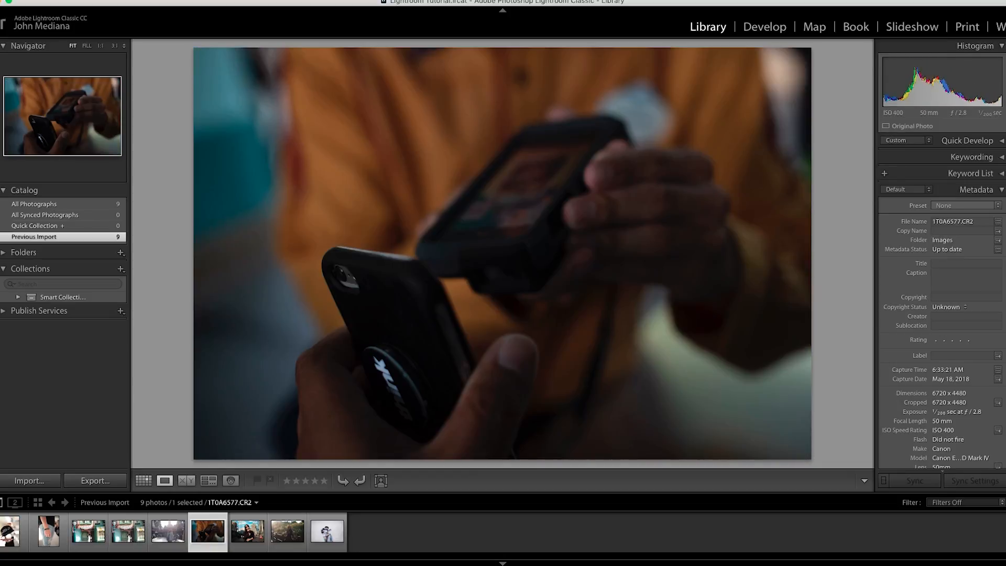
key("Right")
key("Left")
key("Left")
key("Left")
key("Left")
key("Left")
key("Left")
key("Left")
key("Left")
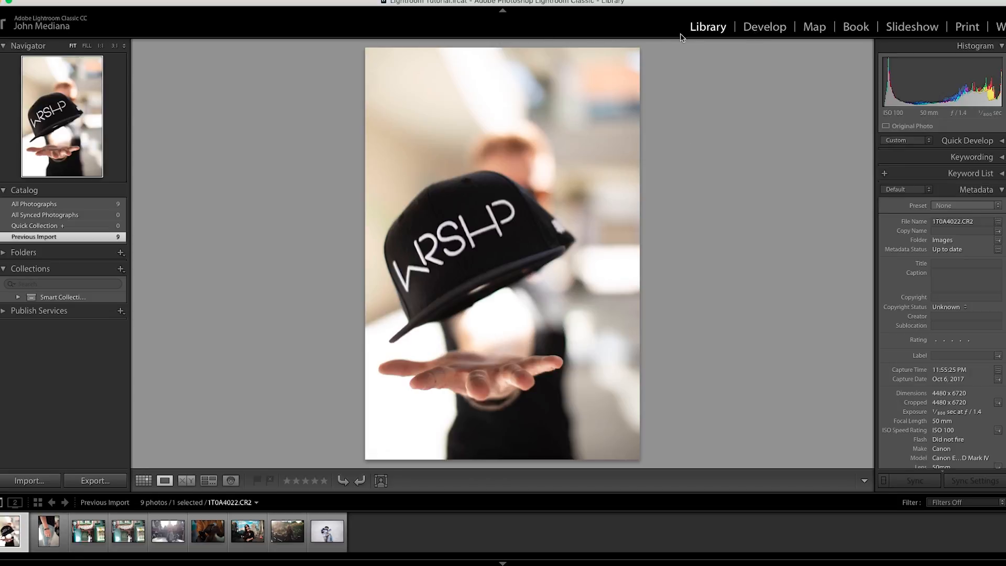
Go back to the thumbnail grid and open the hat photo in the Develop module.
key("g")
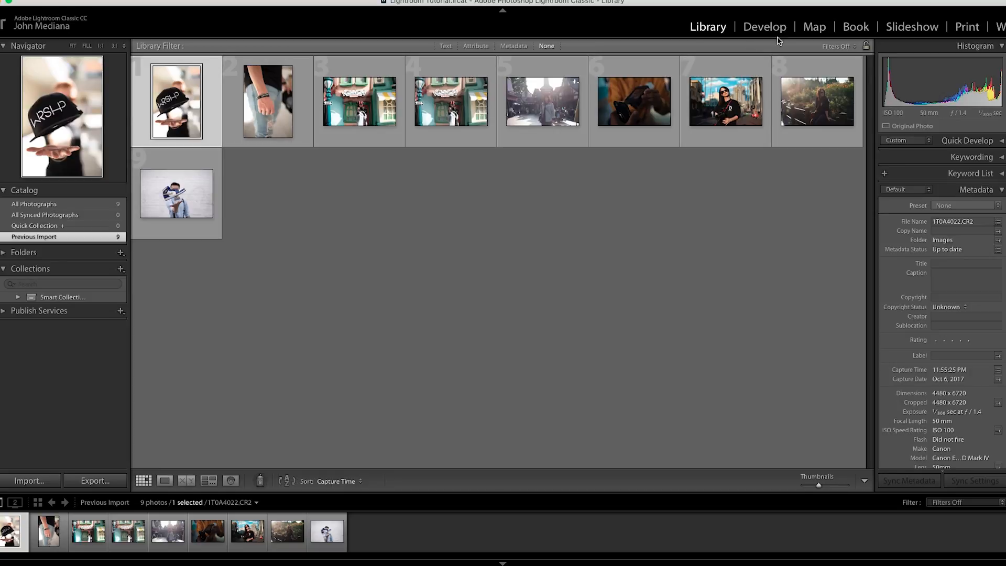
left_click(756, 29)
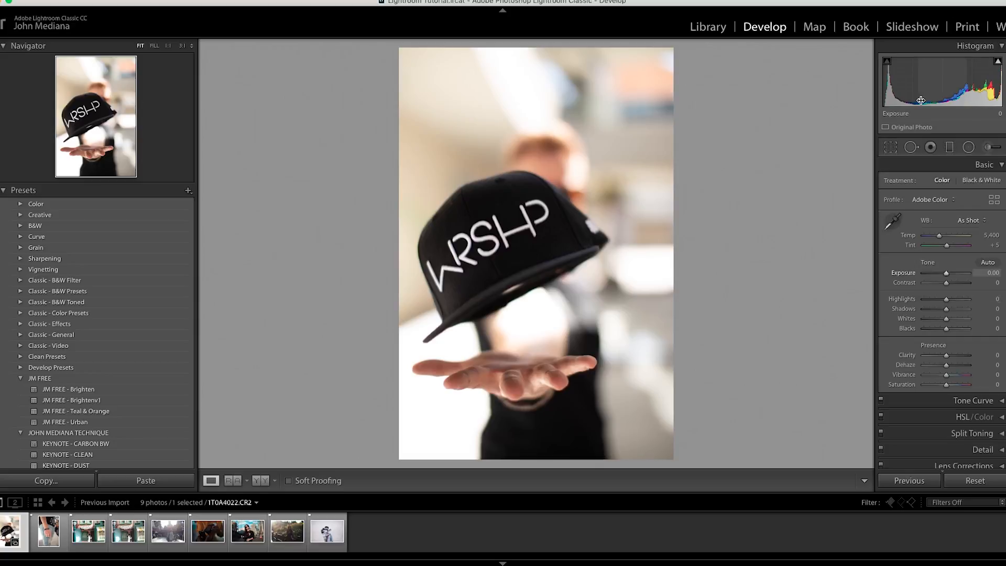
left_click(891, 148)
left_click(890, 149)
left_click(1001, 165)
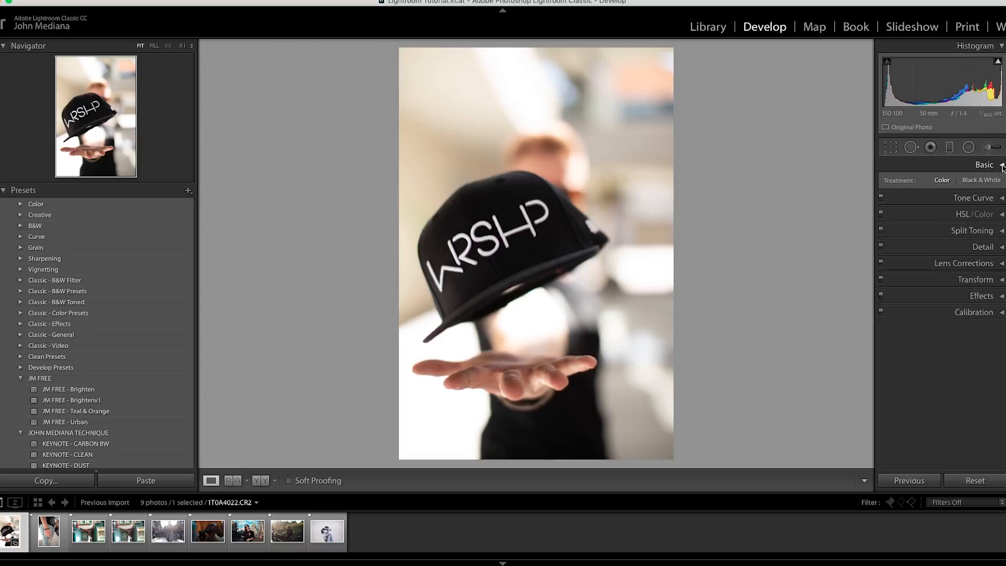
left_click(1001, 165)
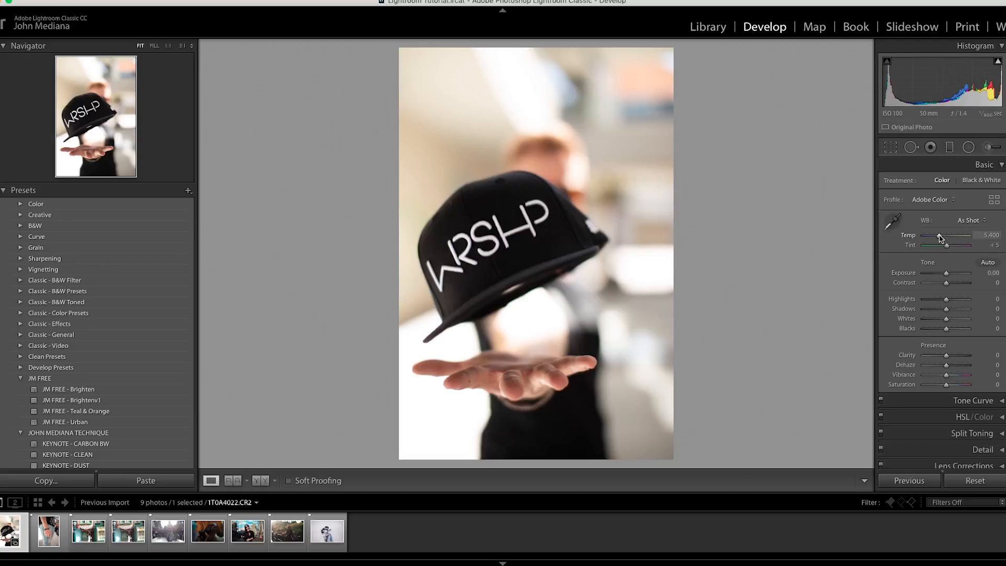
Set the hat photo's temperature to 5,914, and sample a neutral white balance from the pale background above the hat.
mouse_move(940, 237)
left_mouse_down()
mouse_move(918, 238)
mouse_move(980, 239)
mouse_move(943, 239)
left_mouse_up()
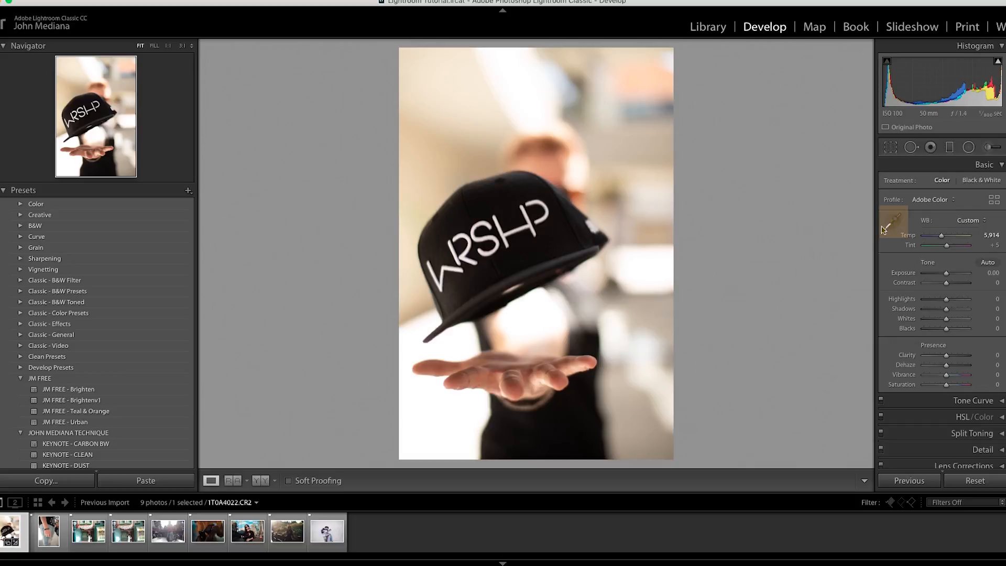
left_click(891, 227)
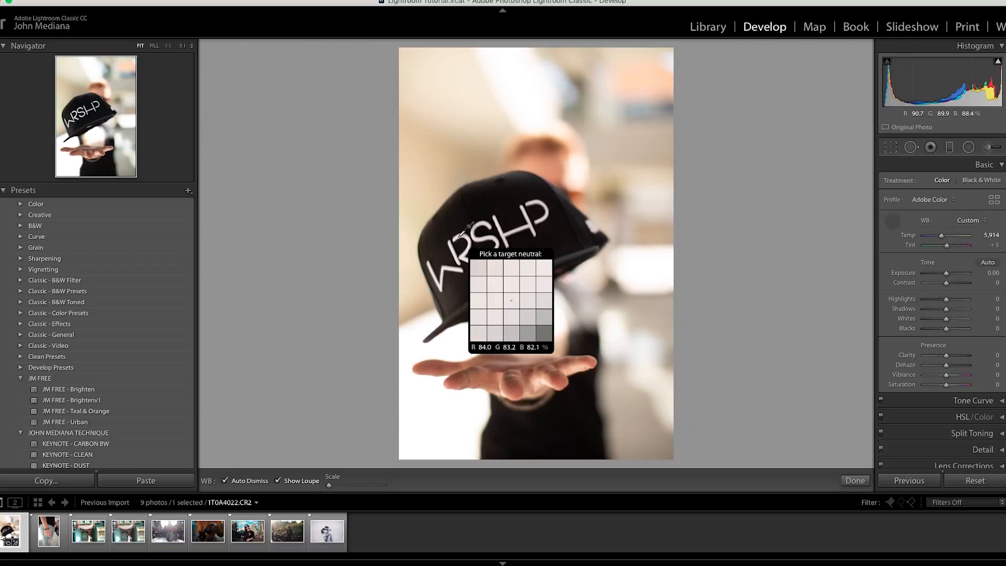
left_click(456, 113)
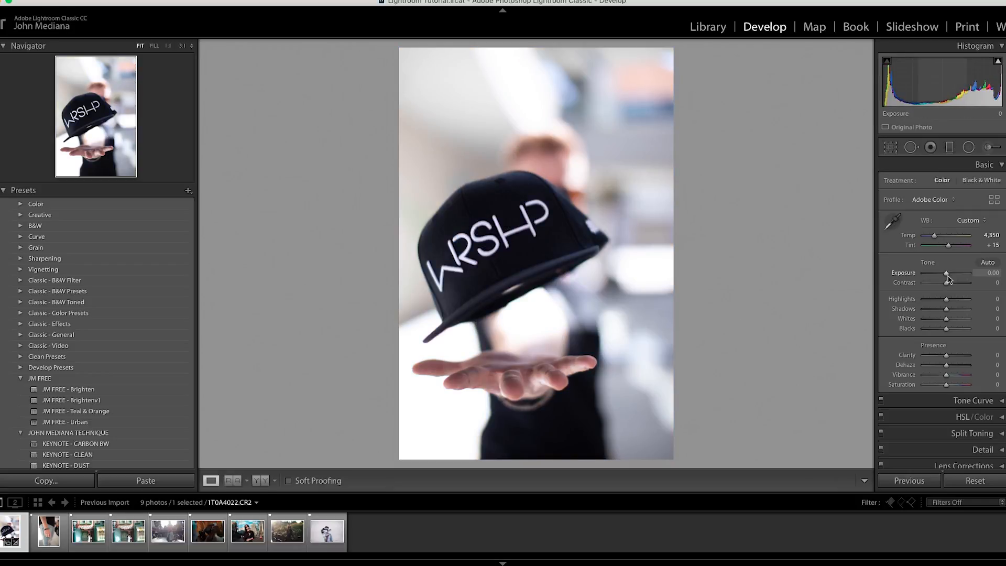
Fine-tune the hat photo's white balance to a temperature of 4,947 and a tint of 0.
left_click_drag(934, 235, 939, 239)
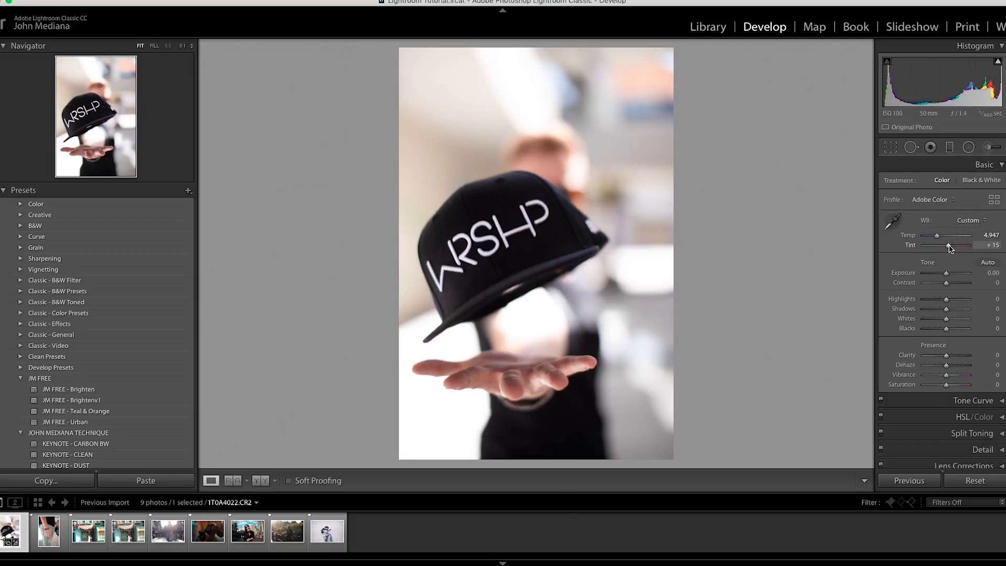
mouse_move(950, 247)
left_mouse_down()
mouse_move(935, 246)
mouse_move(953, 247)
left_mouse_up()
left_click(992, 246)
type("0")
key("Return")
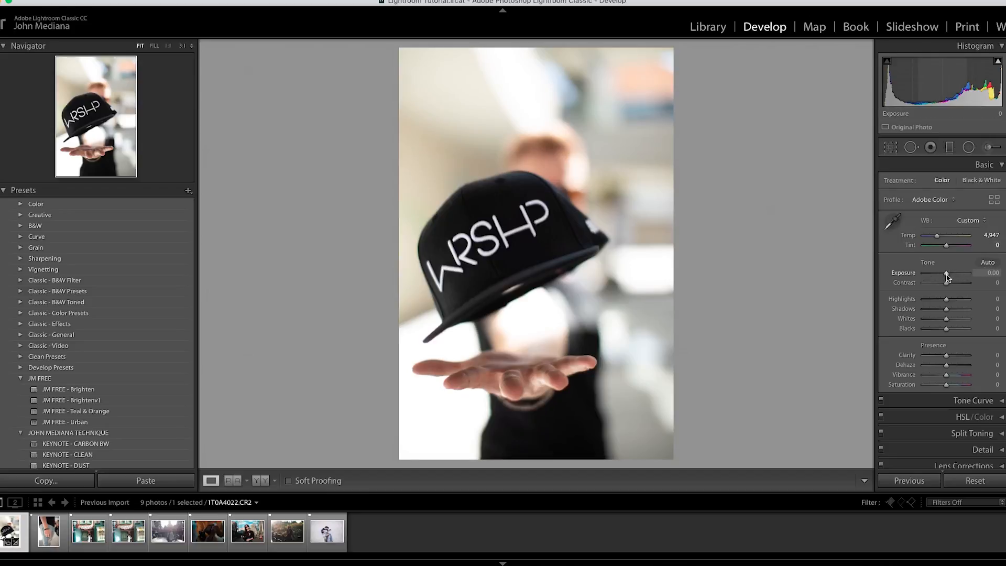
Test the hat photo's exposure at +3.35 on the enlarged lettering, and settle it at −0.15.
mouse_move(947, 274)
left_mouse_down()
mouse_move(925, 282)
mouse_move(961, 281)
left_mouse_up()
left_click(551, 222)
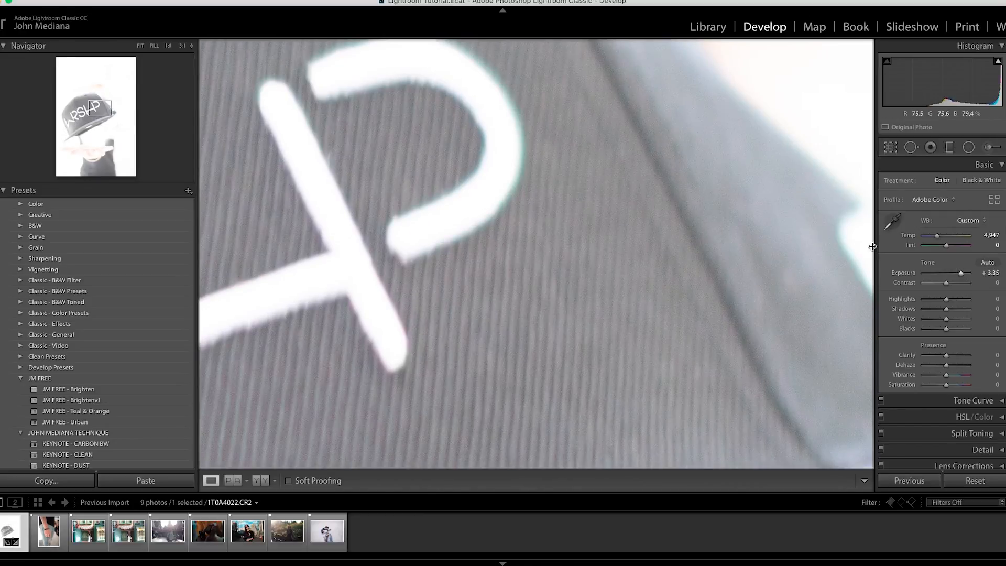
mouse_move(961, 273)
left_mouse_down()
mouse_move(928, 276)
mouse_move(968, 274)
mouse_move(946, 278)
left_mouse_up()
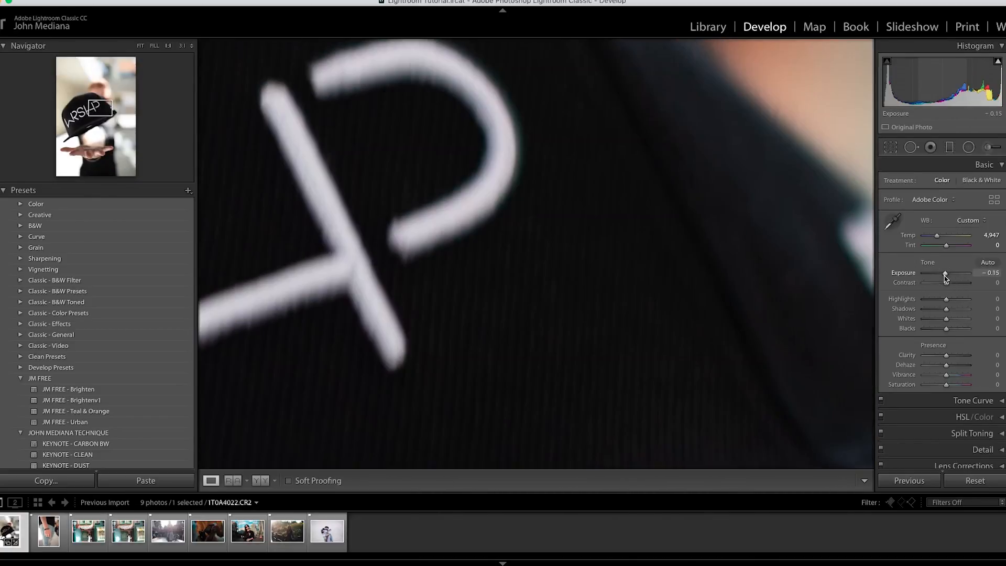
left_click(782, 254)
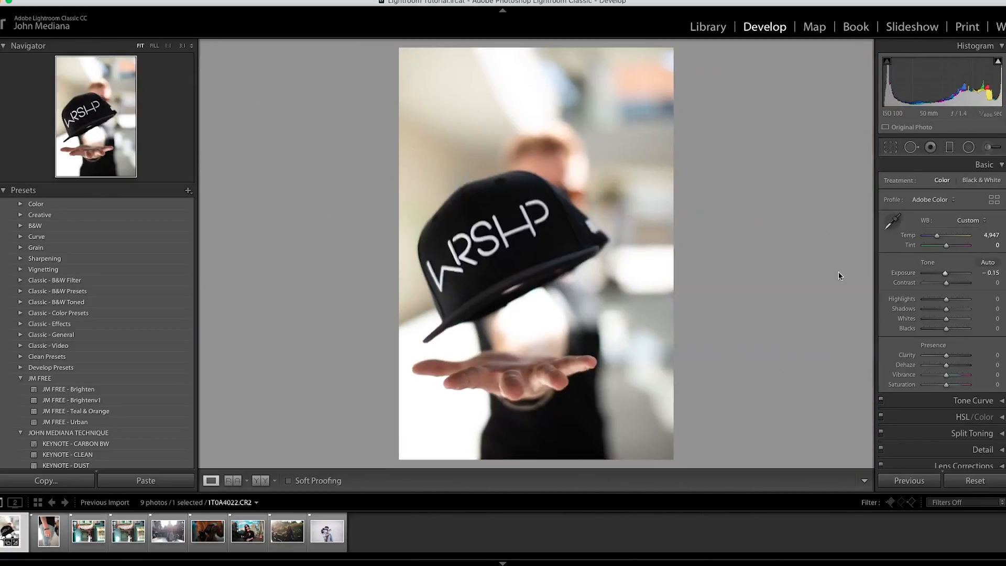
On 1T0A6419.JPG, zoom in on the woman's camera, test the exposure at +4.35, and bring it down to +0.10.
left_click(124, 540)
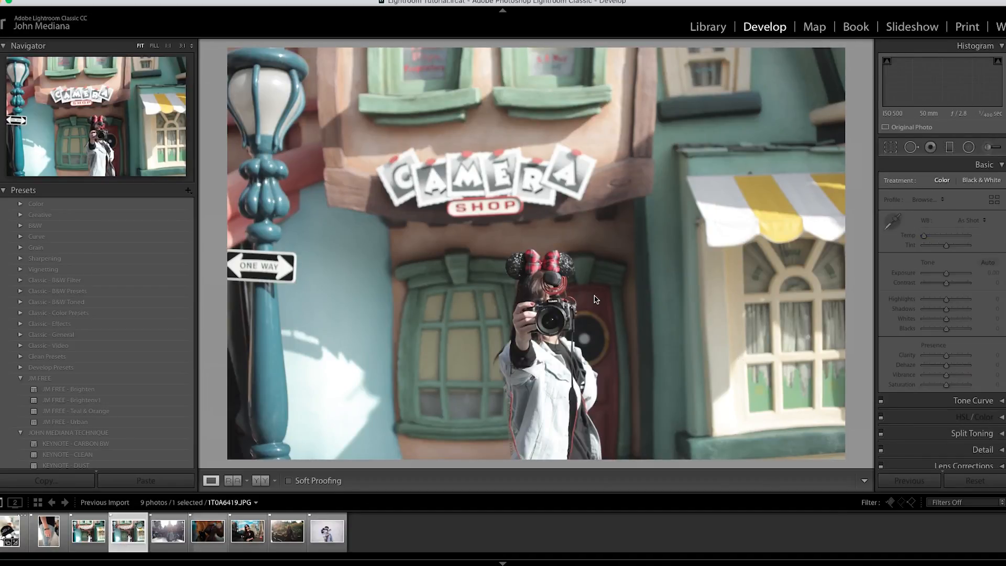
left_click(558, 285)
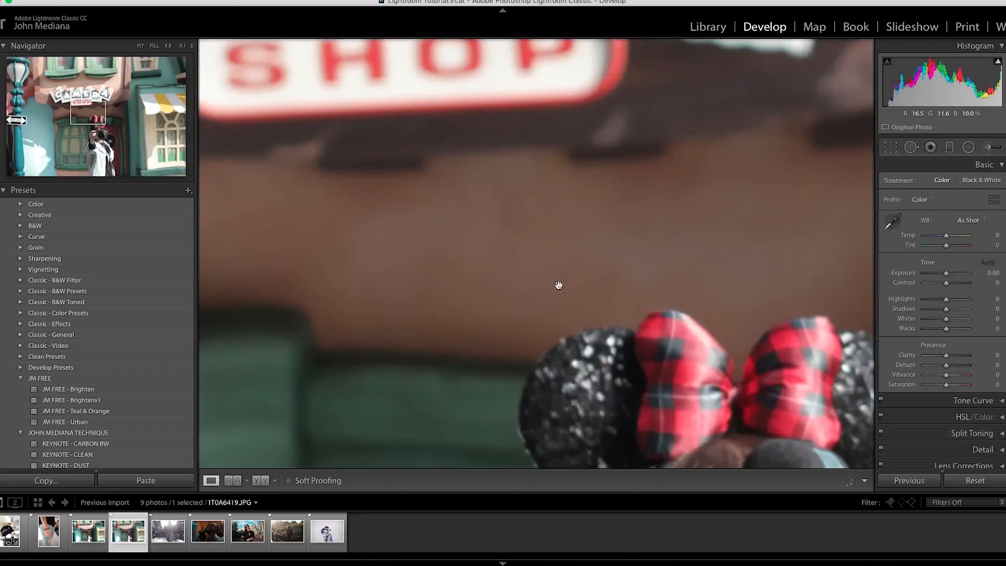
left_click_drag(720, 379, 501, 118)
left_click_drag(602, 294, 561, 153)
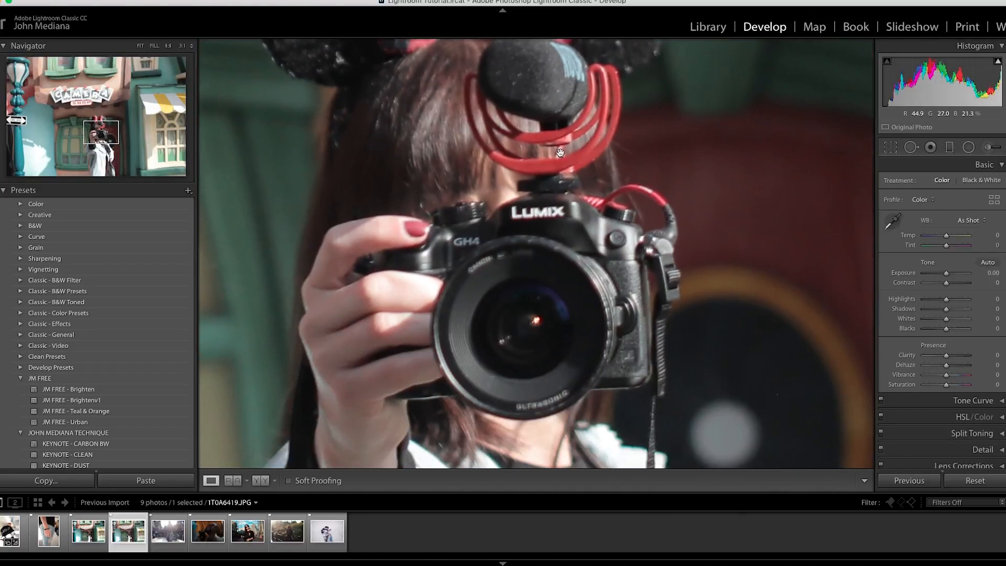
left_click_drag(946, 273, 965, 274)
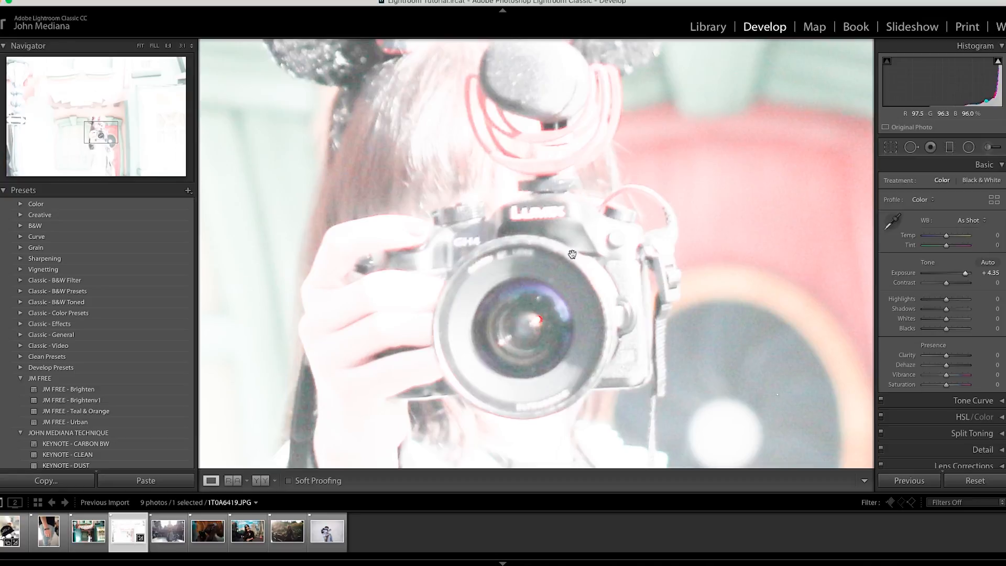
left_click_drag(563, 255, 660, 271)
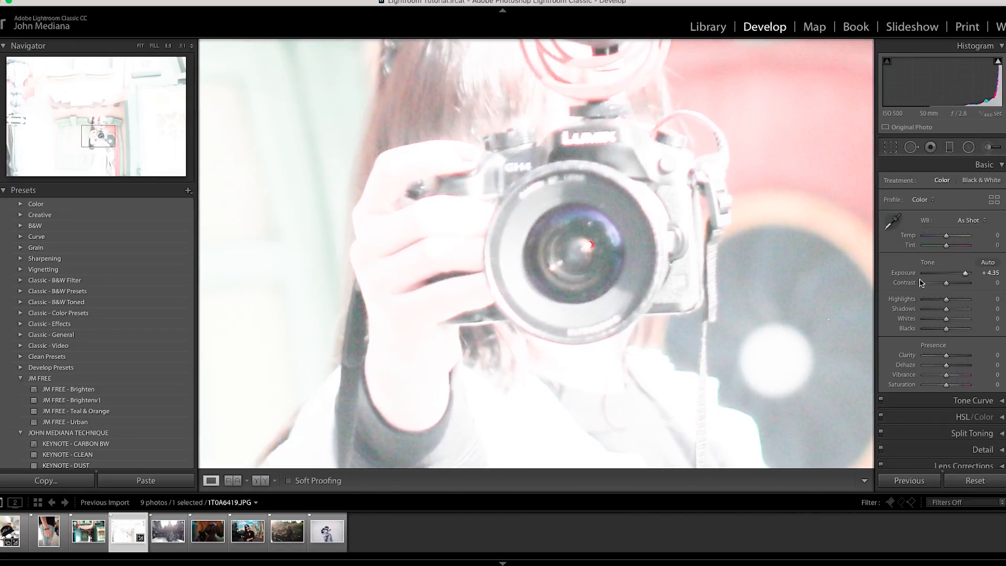
left_click_drag(966, 272, 947, 273)
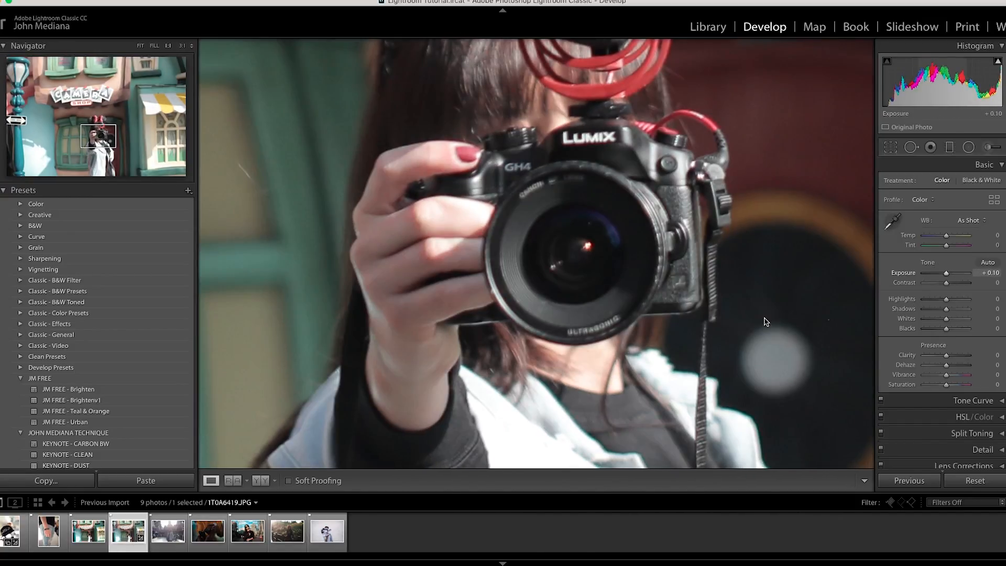
On 1T0A6419.CR2, test the exposure at +4.40 and examine the highlight detail around the woman's camera.
left_click(90, 535)
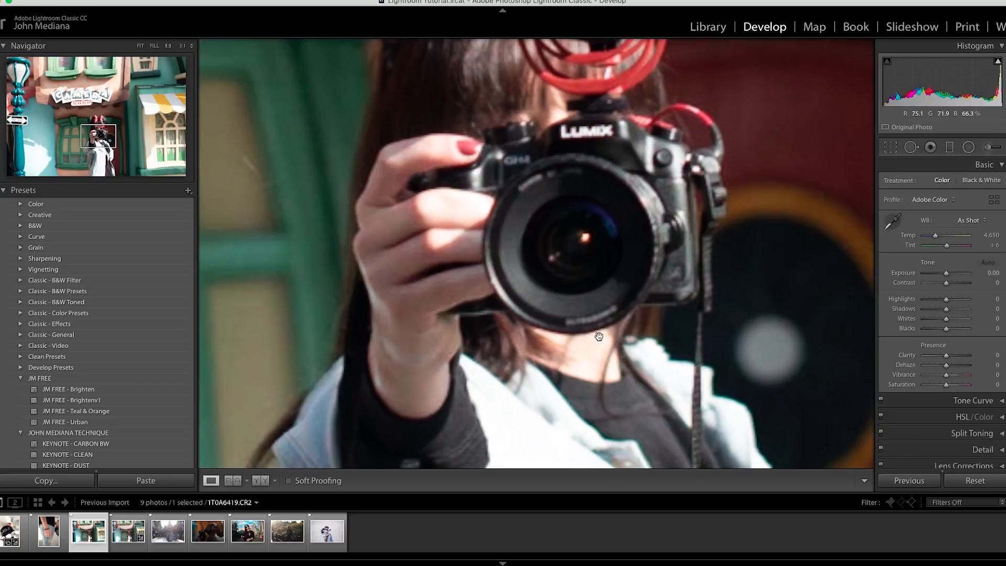
left_click_drag(947, 273, 966, 273)
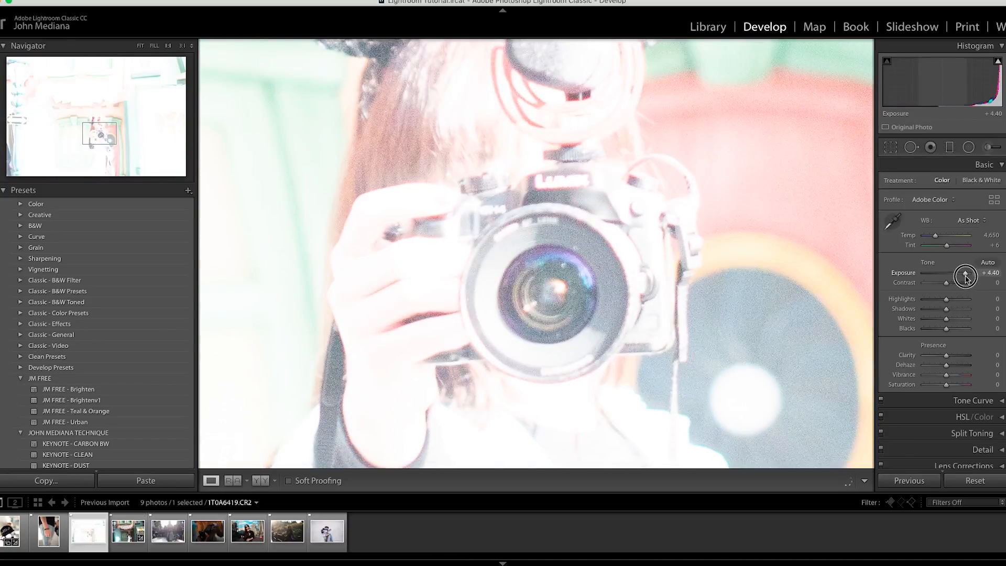
left_click_drag(596, 267, 540, 263)
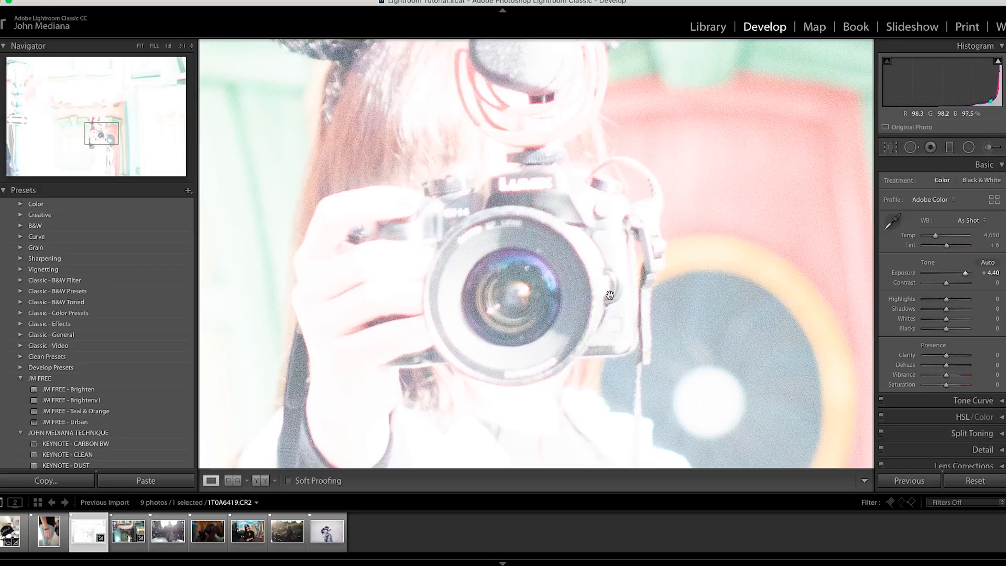
Test the exposure of 1T0A6419.JPG at +4.40 and compare the camera area with the raw version.
left_click(119, 537)
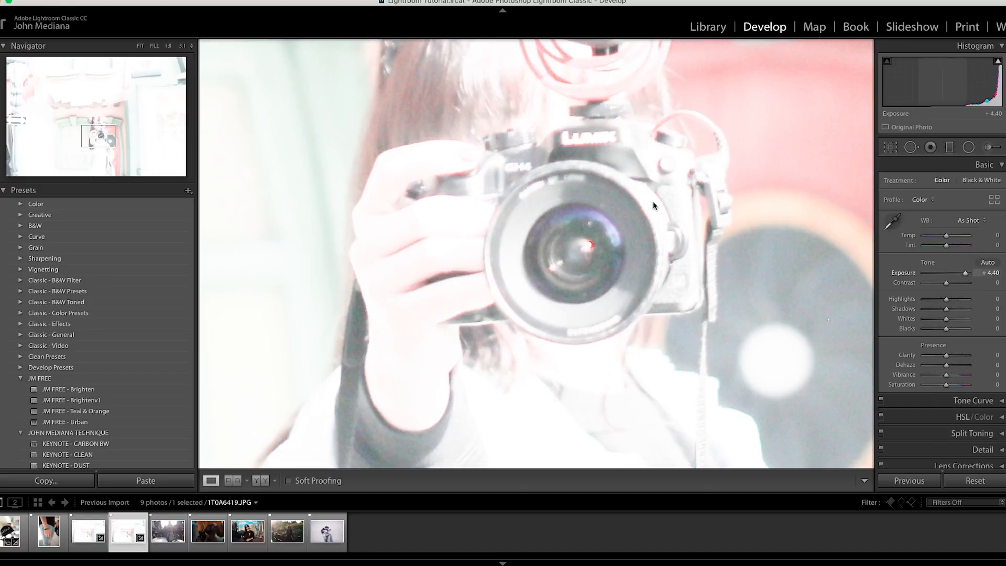
left_click_drag(620, 193, 553, 216)
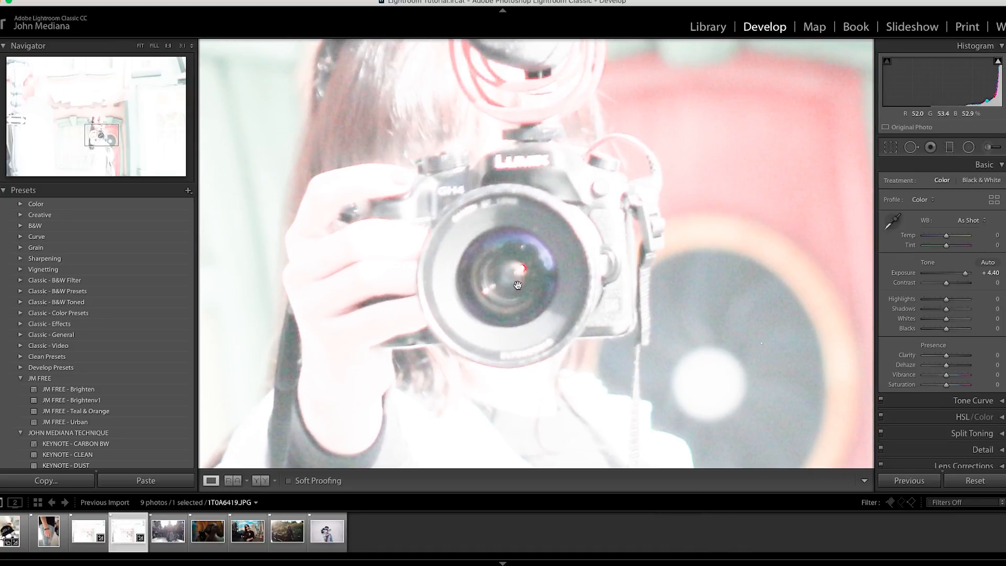
left_click_drag(546, 272, 591, 310)
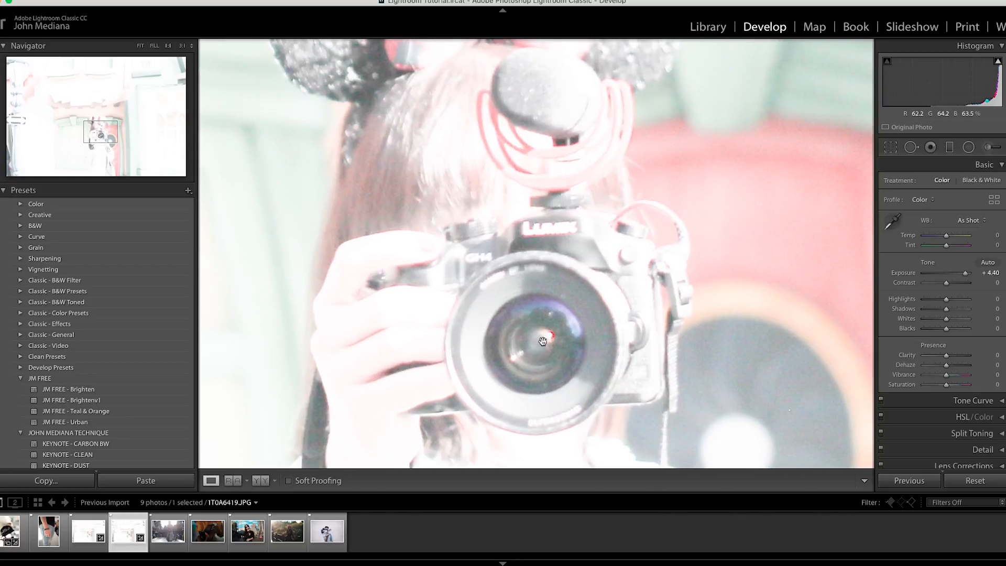
left_click(85, 535)
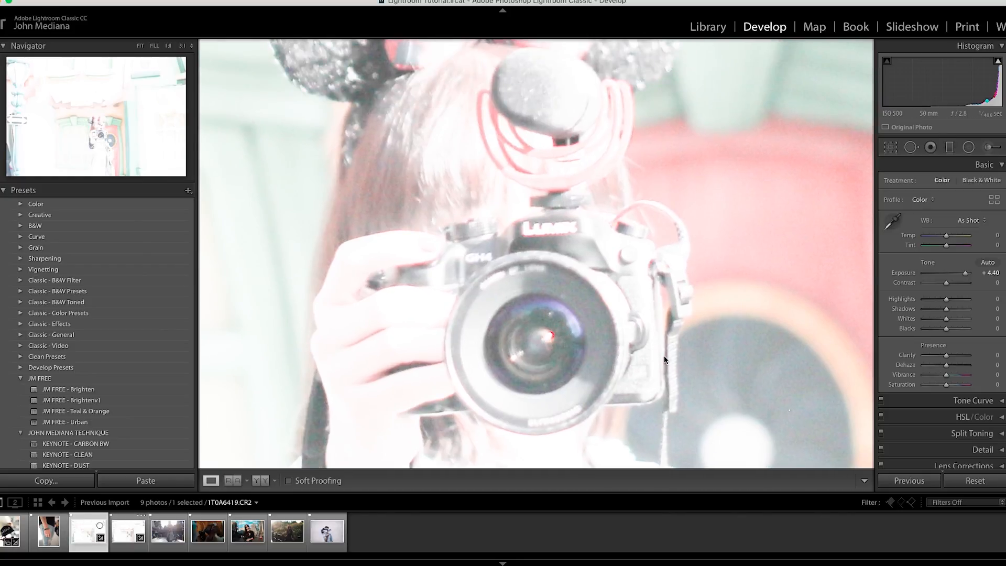
On 1T0A6419.CR2, set exposure to +0.35, highlights to −100, whites to −80, shadows to +2 and blacks to −12.
left_click(634, 334)
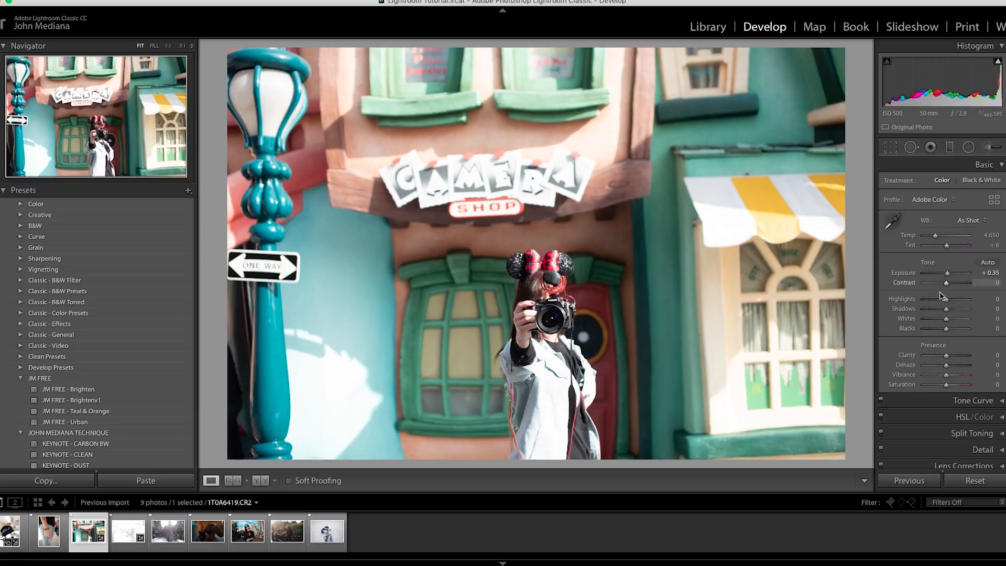
left_click_drag(947, 301, 914, 300)
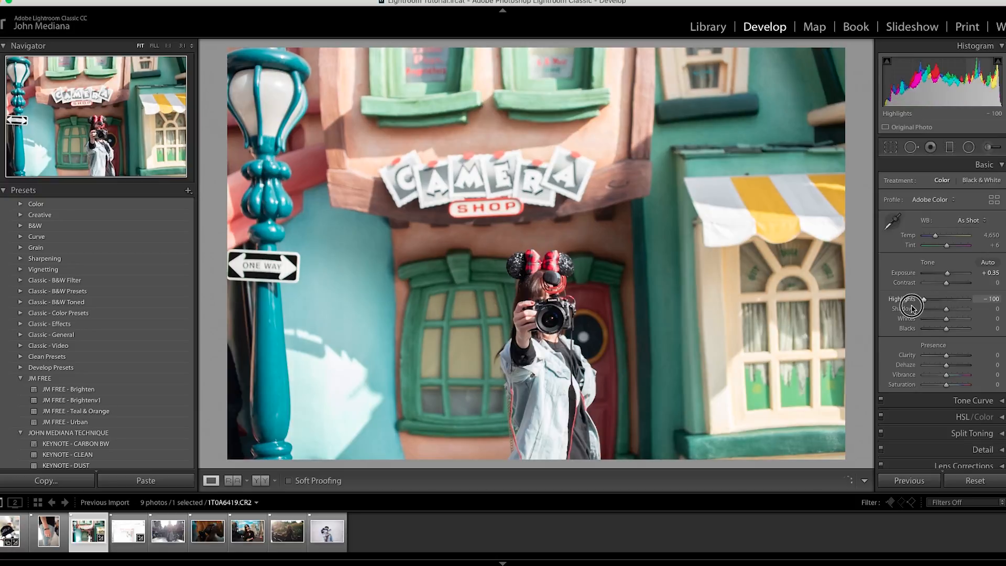
left_click(446, 178)
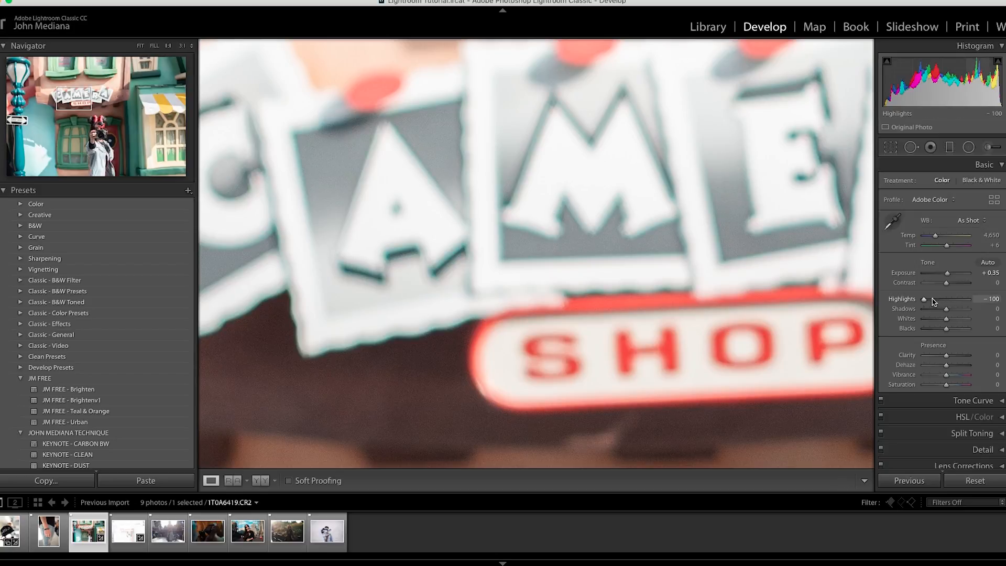
left_click_drag(945, 319, 928, 320)
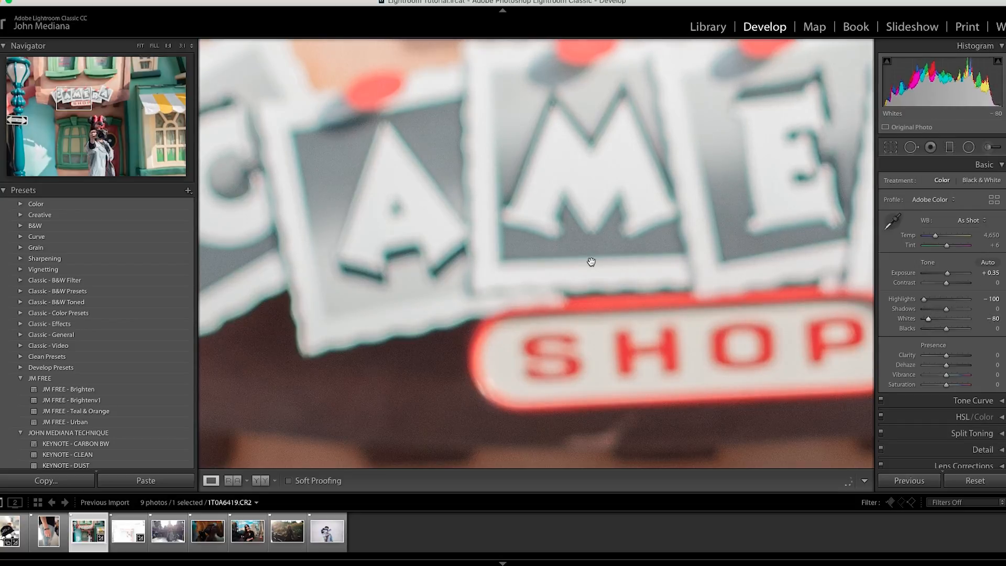
left_click(589, 262)
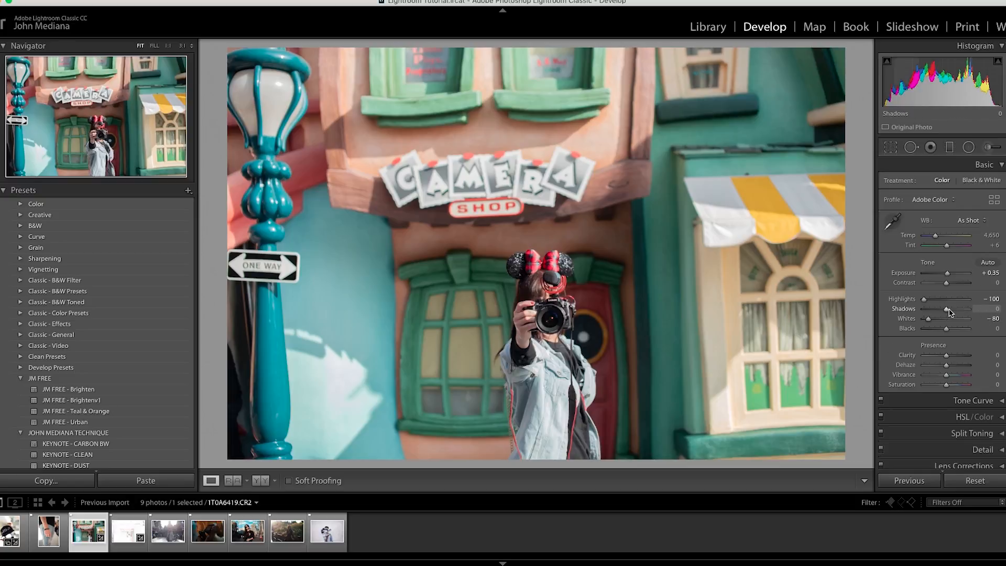
mouse_move(948, 312)
left_mouse_down()
mouse_move(958, 312)
mouse_move(938, 312)
mouse_move(947, 313)
left_mouse_up()
left_click_drag(948, 312, 945, 332)
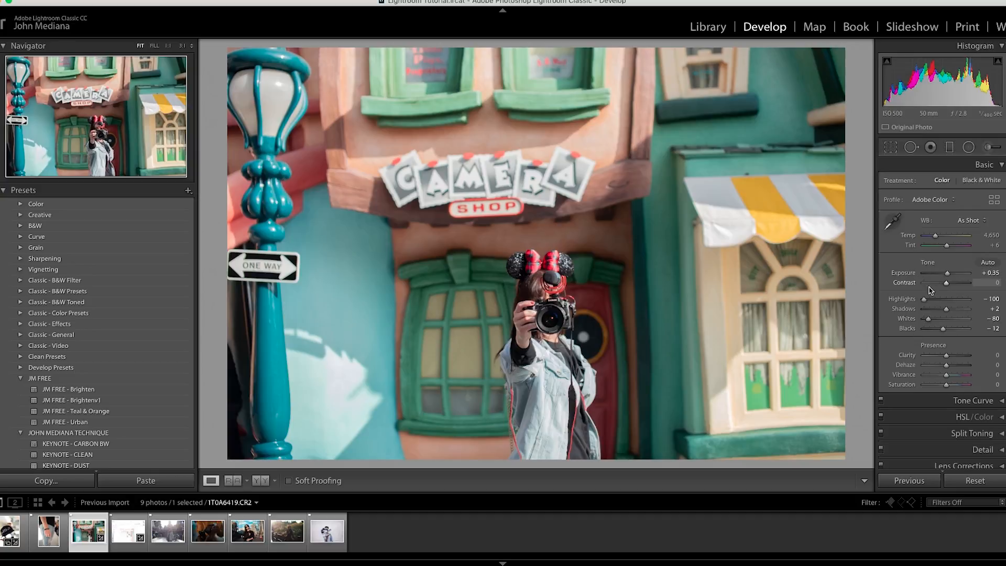
On 1T0A6419.JPG, set exposure to +0.40 and both highlights and whites to −100, and inspect the CAMERA sign's lettering.
left_click(130, 535)
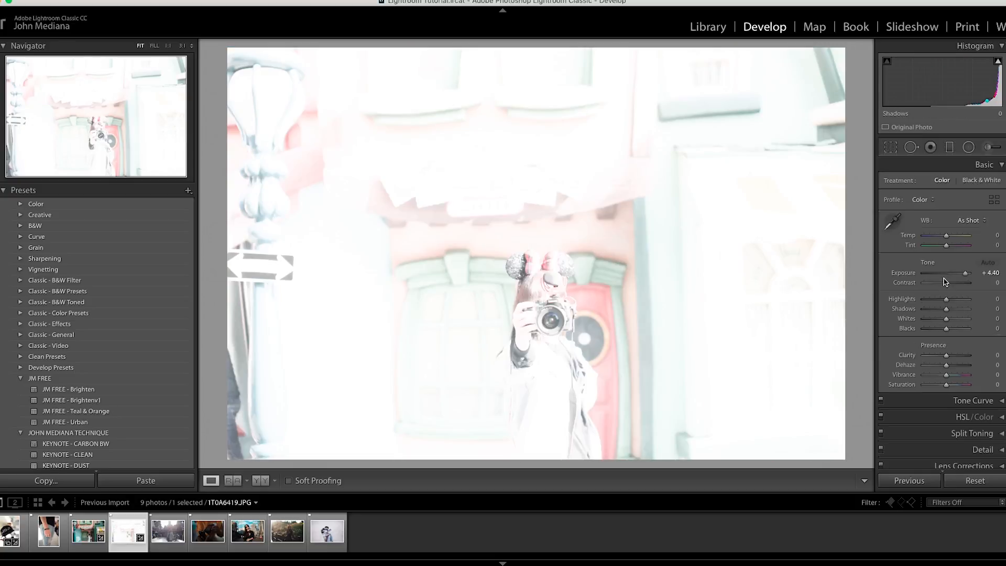
left_click_drag(945, 278, 922, 321)
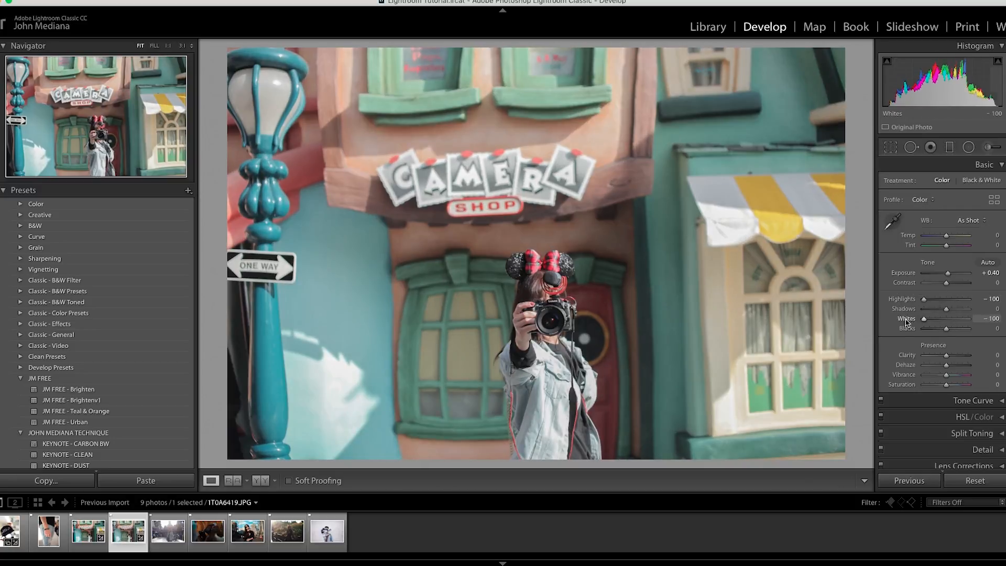
left_click(475, 175)
left_click_drag(475, 175, 562, 322)
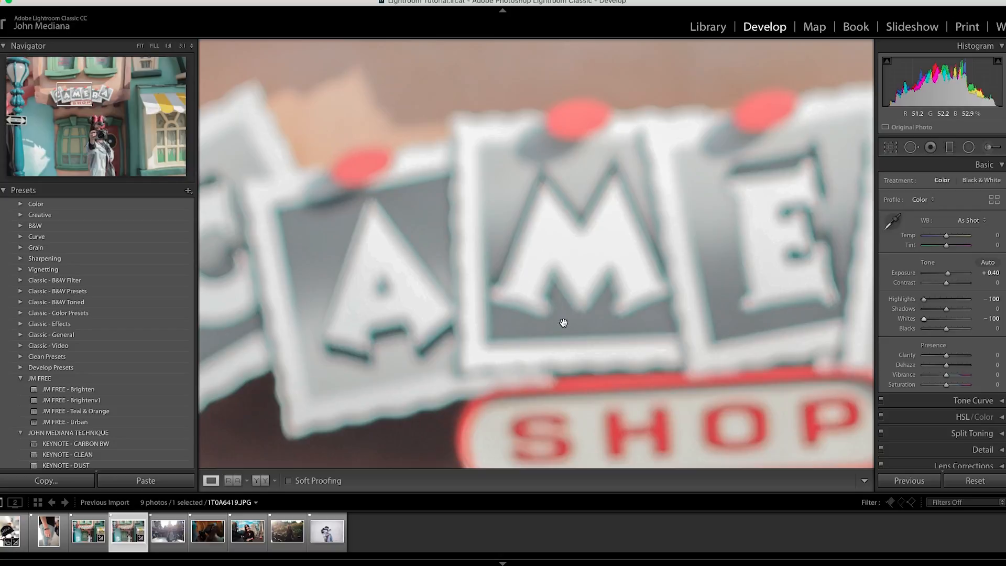
left_click(601, 307)
On 1T0A6419.CR2, test the contrast at +100 and −100, and return it to 0.
left_click(86, 527)
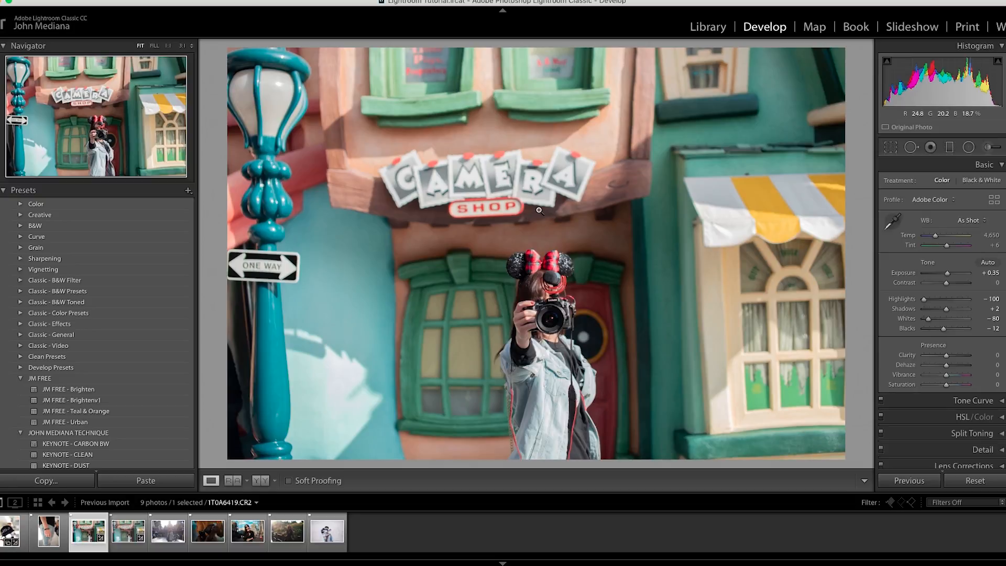
scroll(923, 273, "down", 1)
left_click_drag(898, 269, 974, 274)
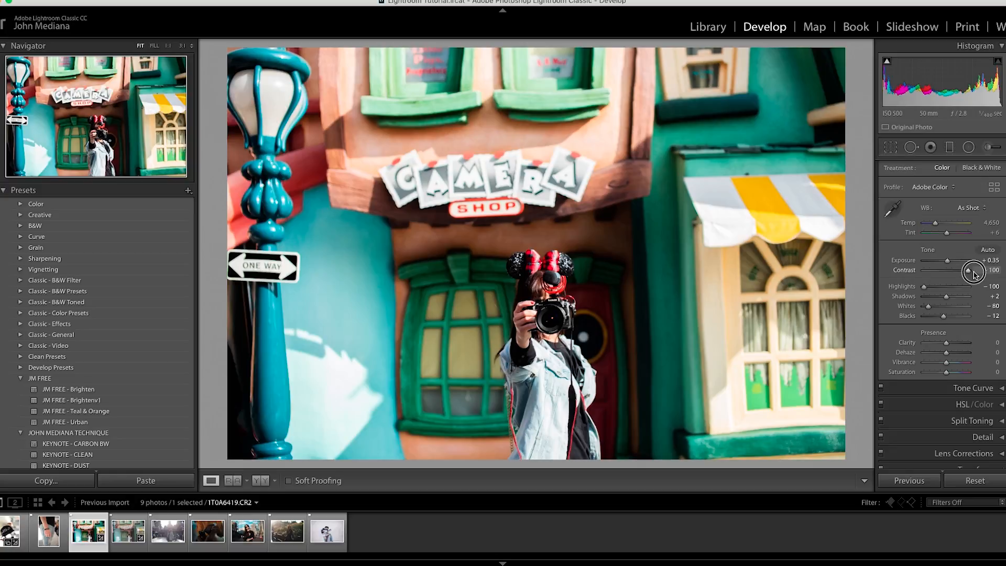
left_click_drag(975, 275, 936, 275)
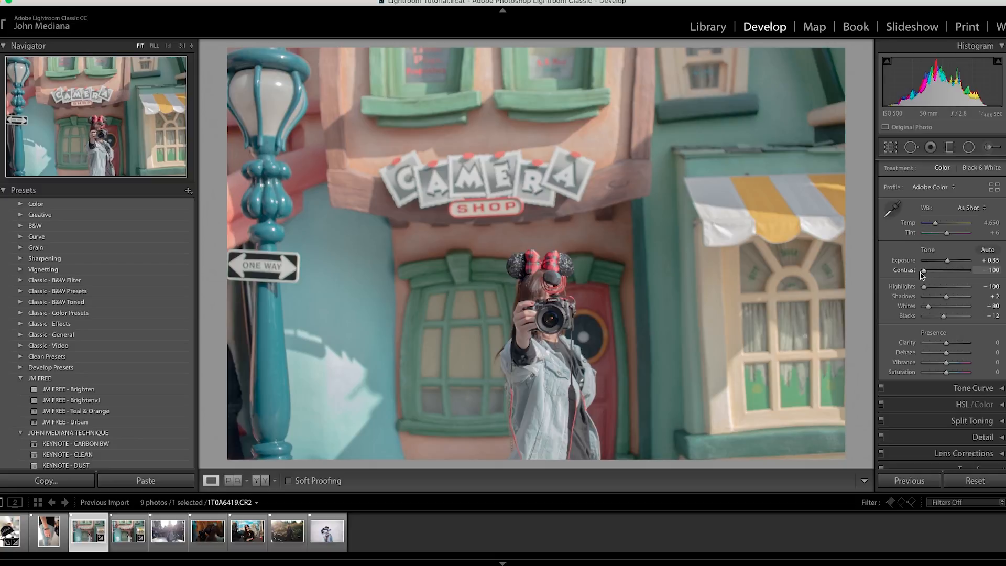
left_click_drag(922, 275, 948, 273)
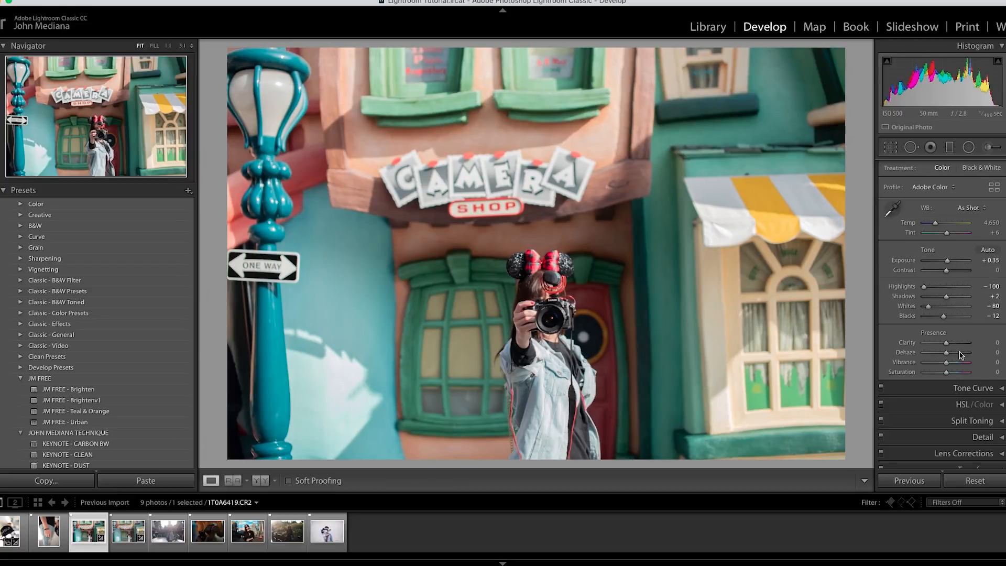
Test the raw photo's clarity at −100 and +100, inspecting the woman's camera up close, and settle it at −19.
left_click_drag(948, 345, 905, 346)
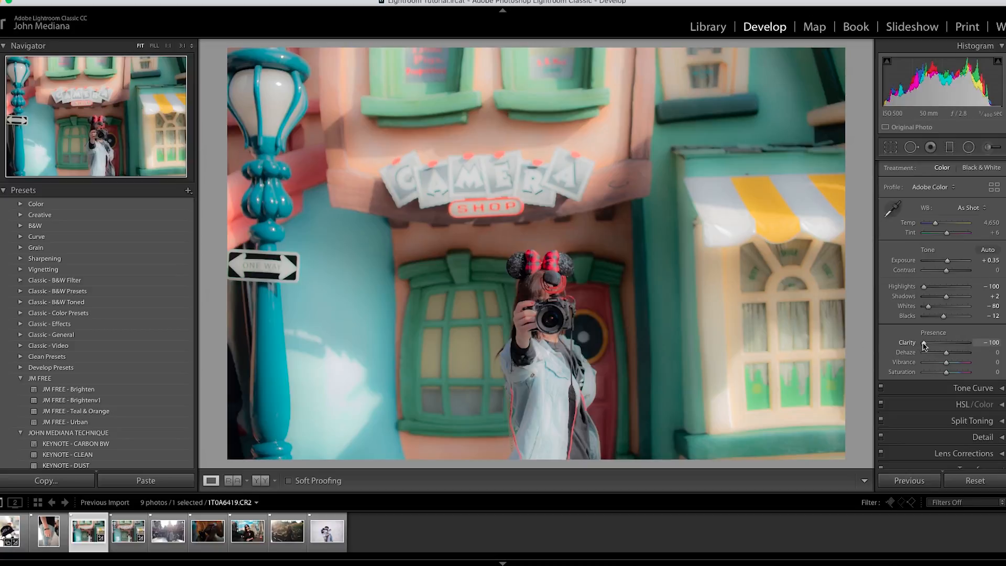
left_click_drag(924, 344, 973, 346)
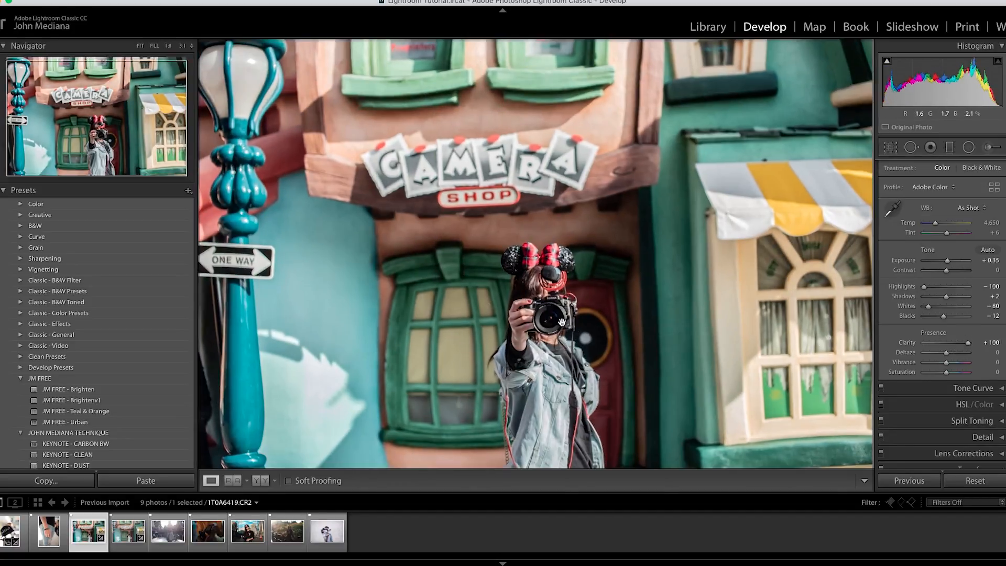
left_click(570, 312)
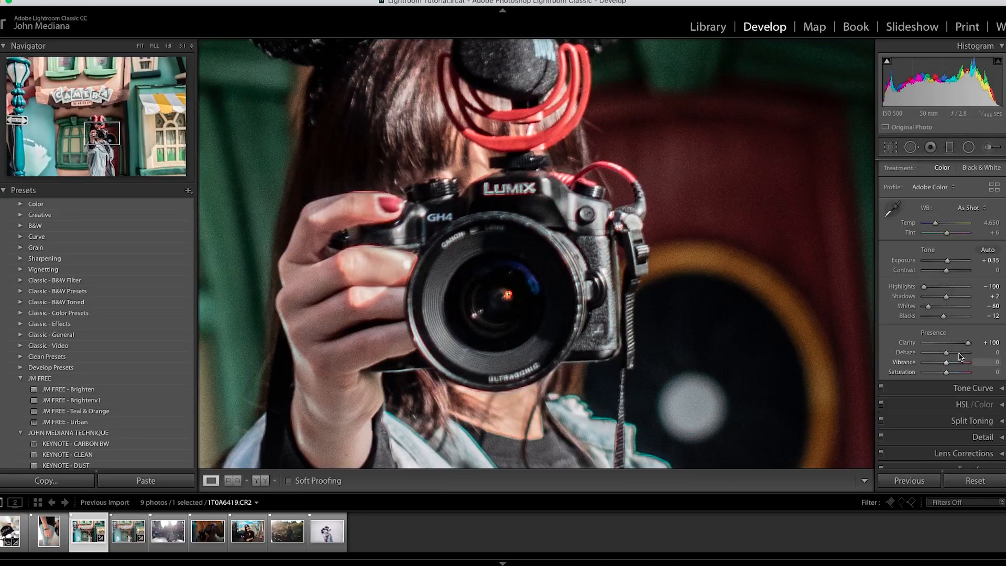
left_click_drag(971, 345, 949, 348)
left_click(682, 273)
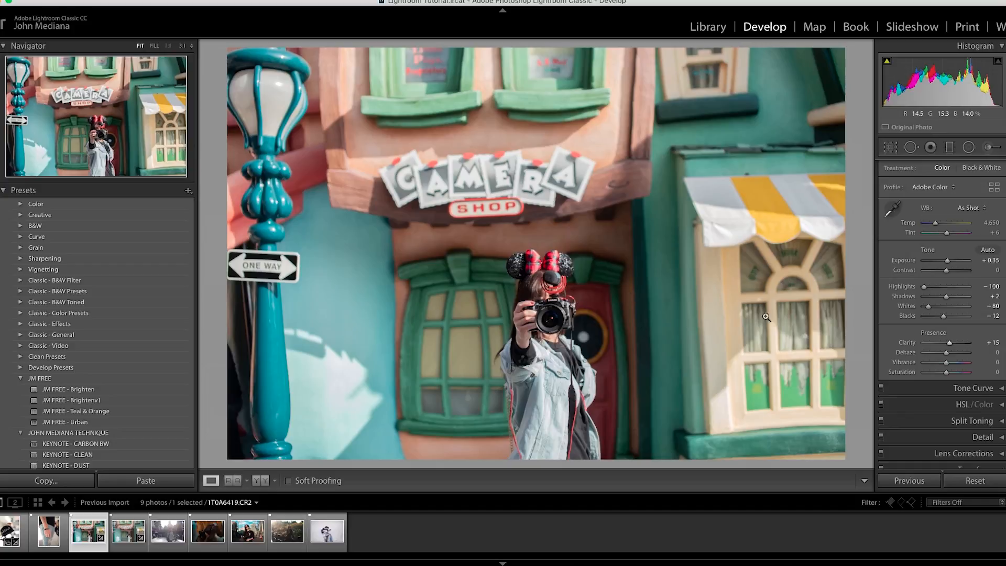
left_click_drag(949, 344, 942, 346)
Set the raw photo's contrast to +31, and try the dehaze adjustment before resetting it to 0.
left_click_drag(946, 270, 955, 279)
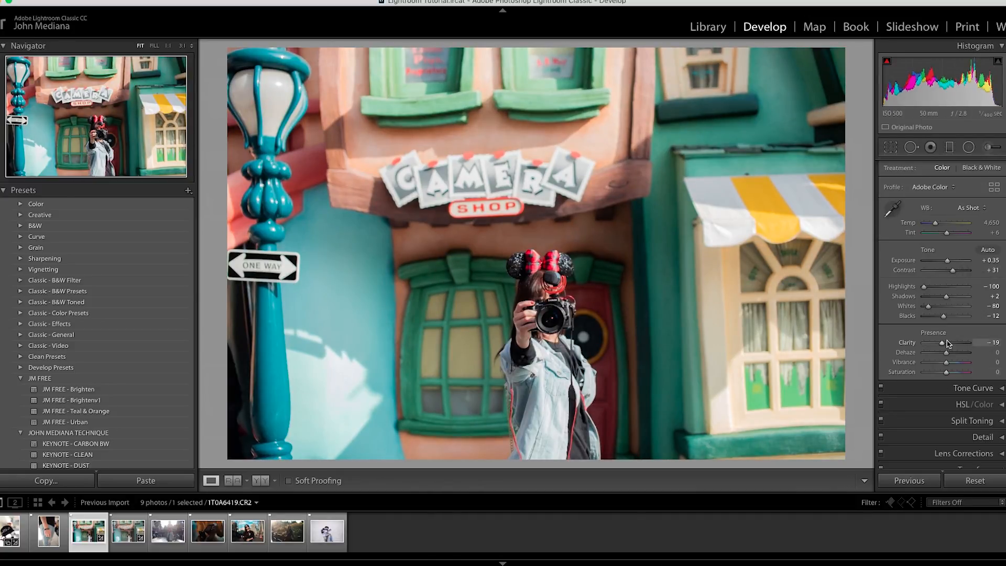
mouse_move(946, 353)
left_mouse_down()
mouse_move(923, 356)
mouse_move(944, 356)
left_mouse_up()
left_click(990, 354)
type("0")
key("Return")
Test the saturation at −25 and +100, and settle on vibrance +67, saturation −4 and whites −100.
mouse_move(947, 373)
left_mouse_down()
mouse_move(947, 362)
mouse_move(956, 365)
left_mouse_up()
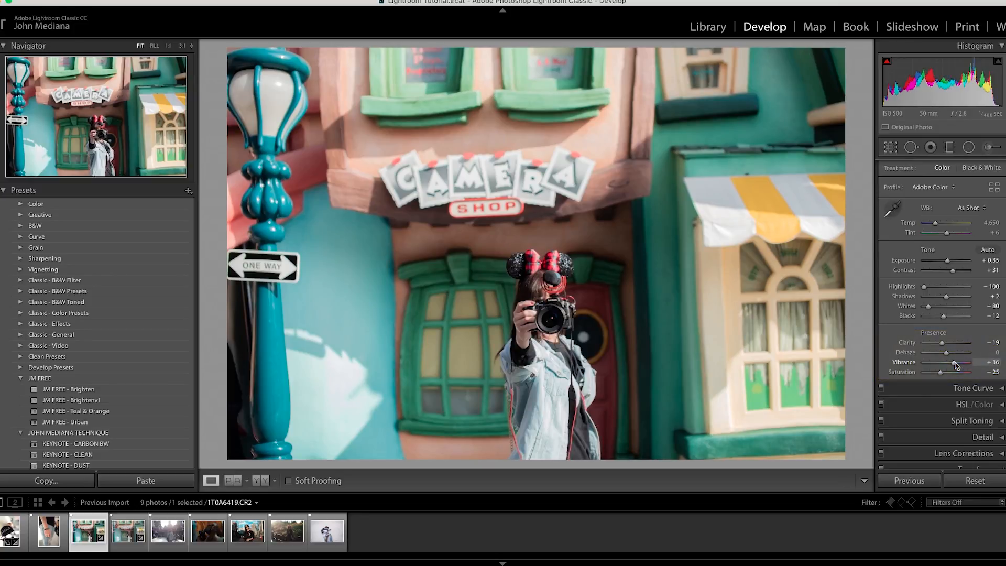
mouse_move(941, 372)
left_mouse_down()
mouse_move(974, 374)
mouse_move(880, 371)
mouse_move(980, 373)
mouse_move(903, 366)
mouse_move(968, 364)
mouse_move(957, 365)
left_mouse_up()
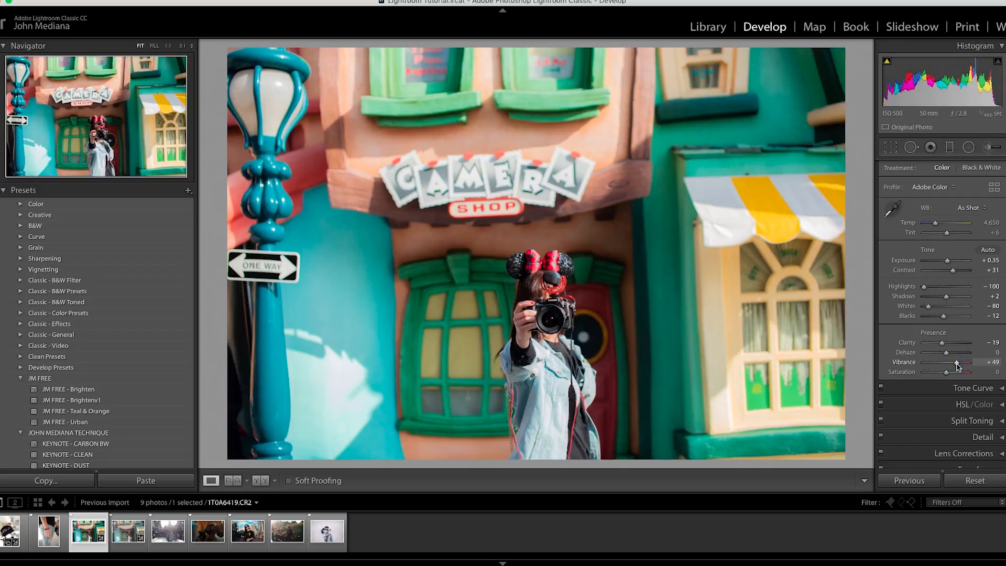
left_click_drag(949, 373, 980, 373)
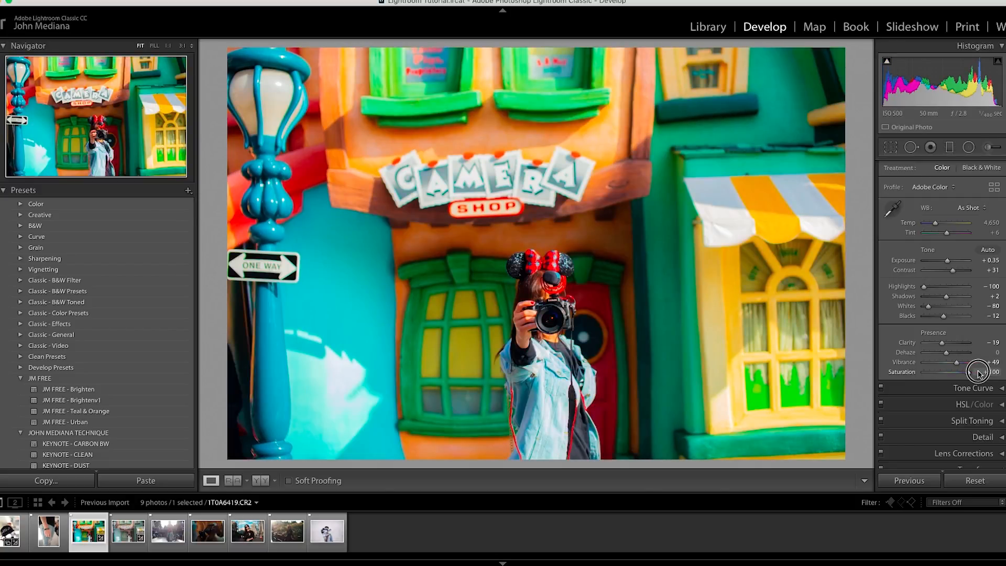
mouse_move(979, 374)
left_mouse_down()
mouse_move(939, 377)
mouse_move(961, 365)
left_mouse_up()
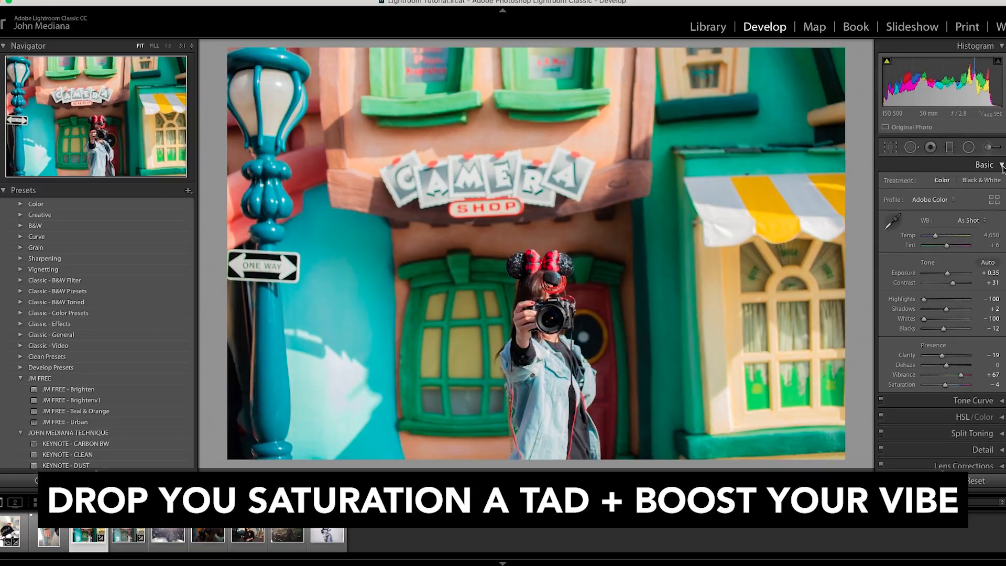
Shape the raw photo's tone curve with shadows at −23, darks at +40 and lights at −41.
left_click(1002, 166)
left_click(1000, 181)
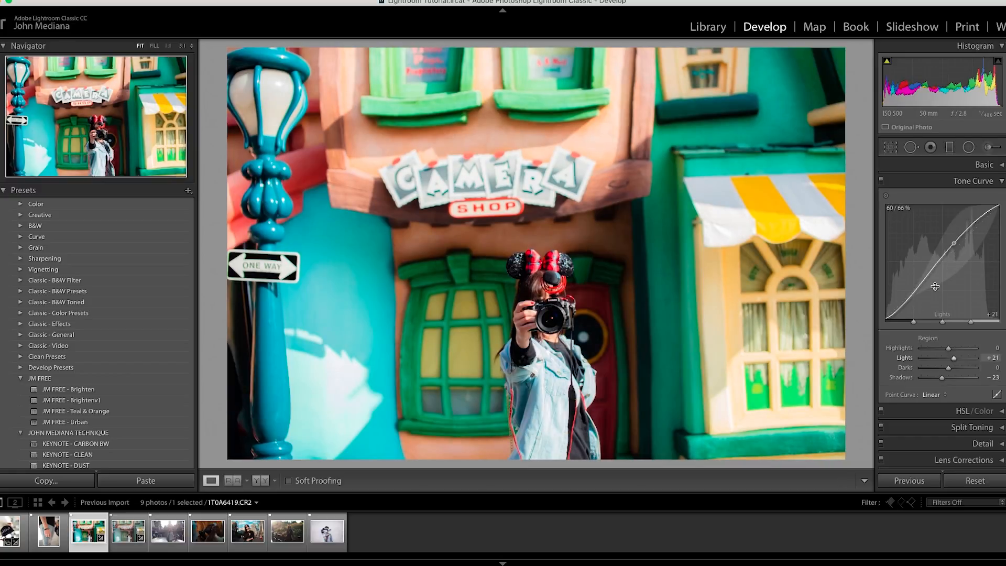
left_click_drag(917, 290, 917, 281)
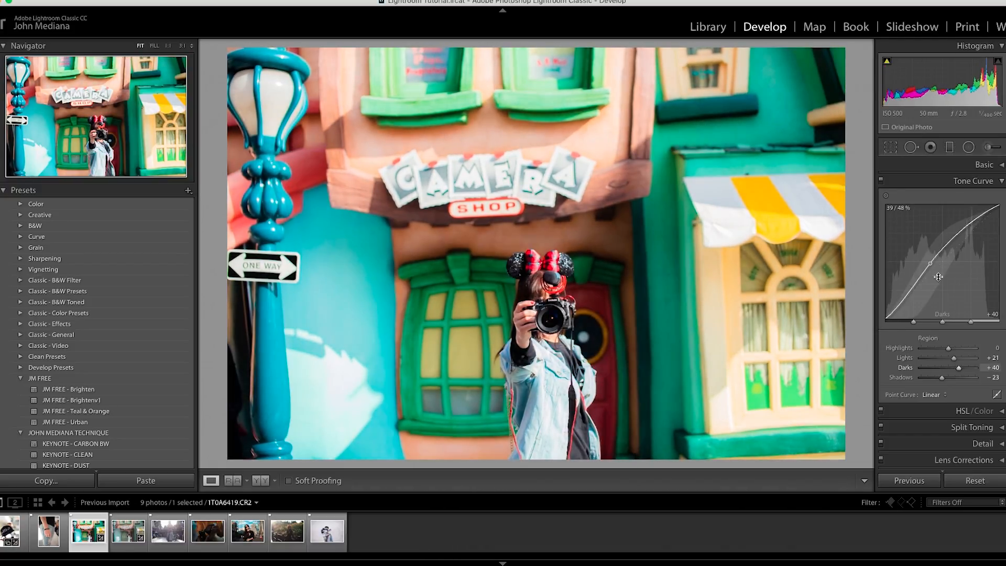
left_click_drag(968, 225, 968, 246)
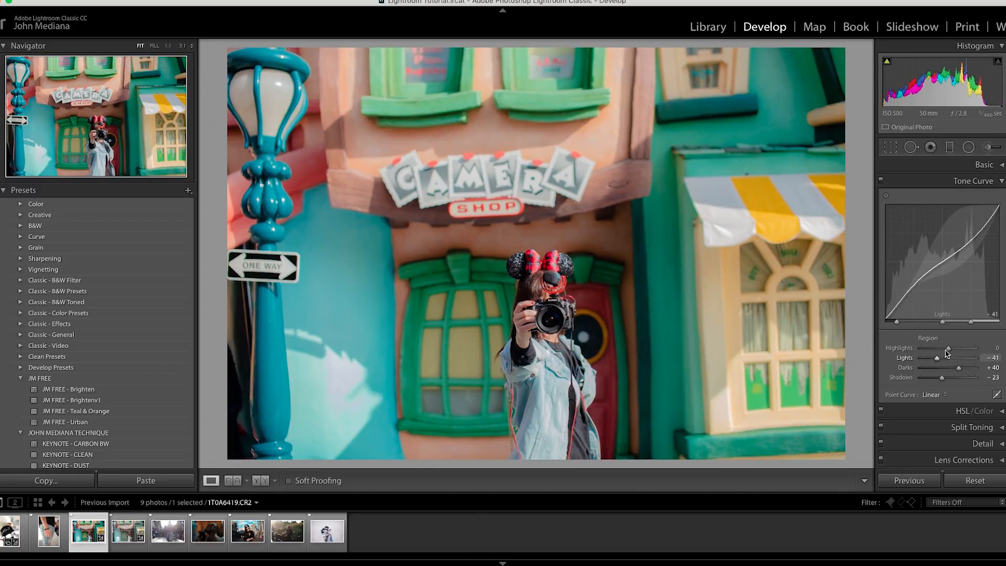
Try the raw photo's tone curve with shadows at +100 and −67, highlights at +20 and darks at +24.
left_click_drag(892, 307, 892, 299)
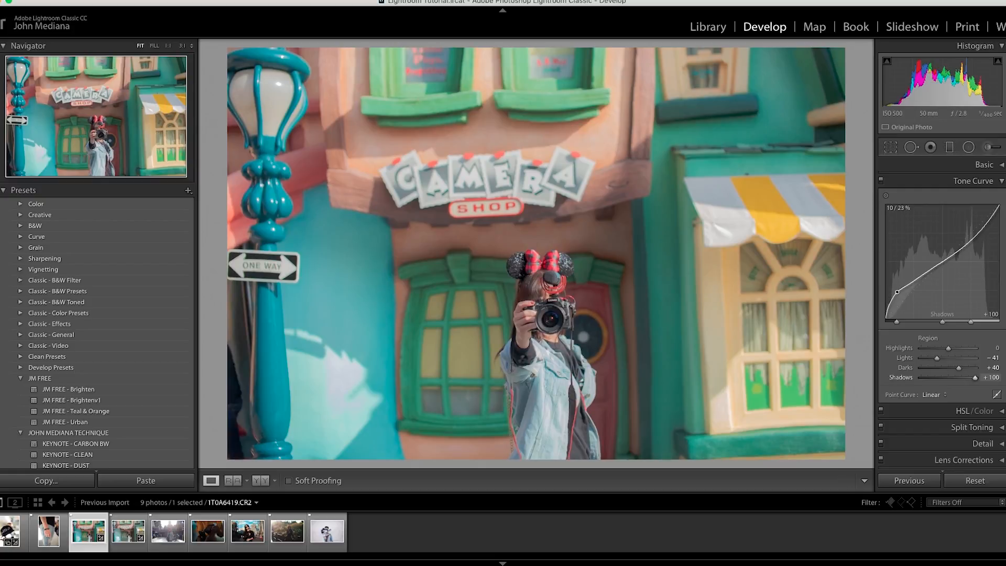
mouse_move(897, 292)
left_mouse_down()
mouse_move(907, 284)
mouse_move(911, 294)
left_mouse_up()
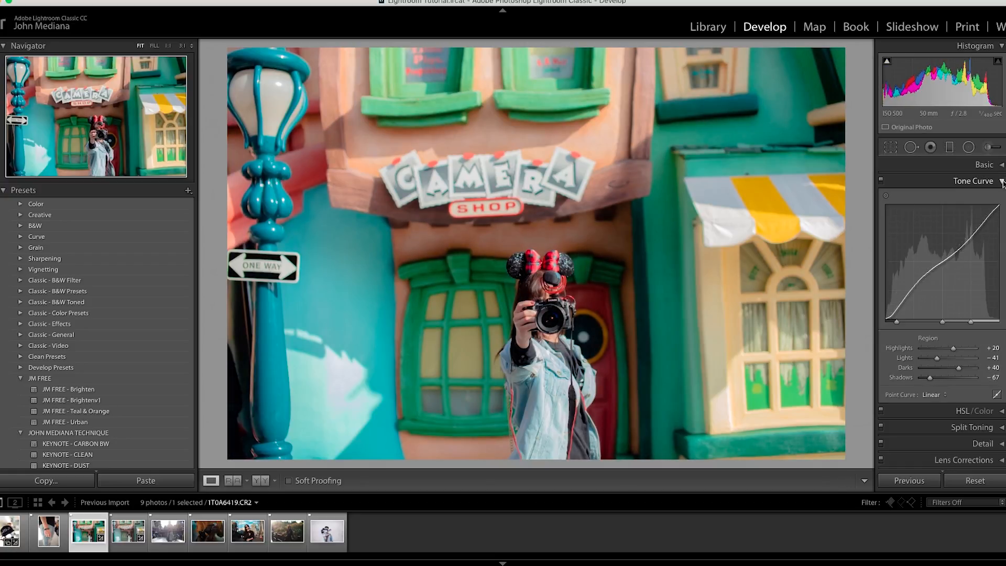
left_click_drag(925, 274, 925, 278)
Reset the tone curve's highlights, lights, darks and shadows to 0.
left_click(992, 348)
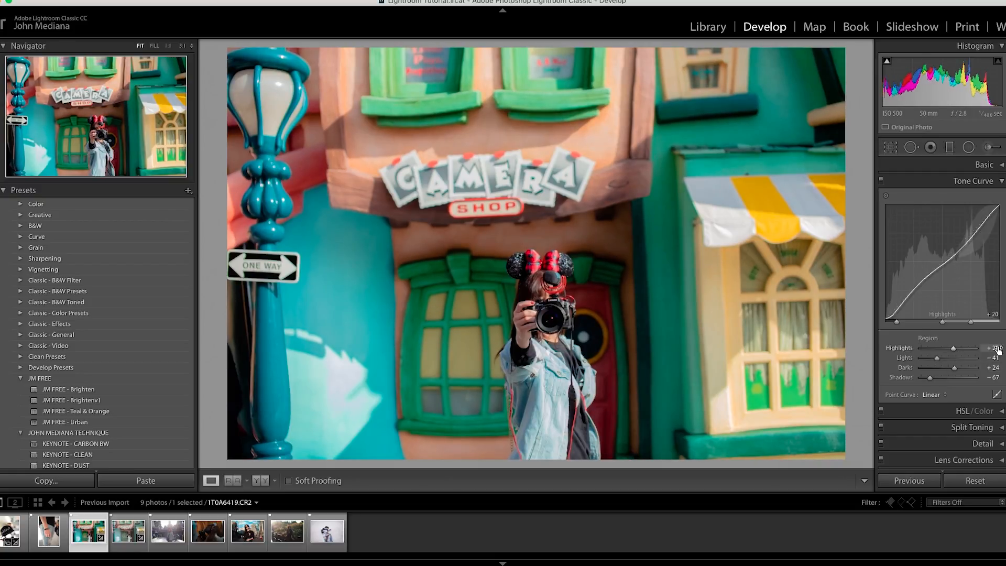
type("0")
key("Tab")
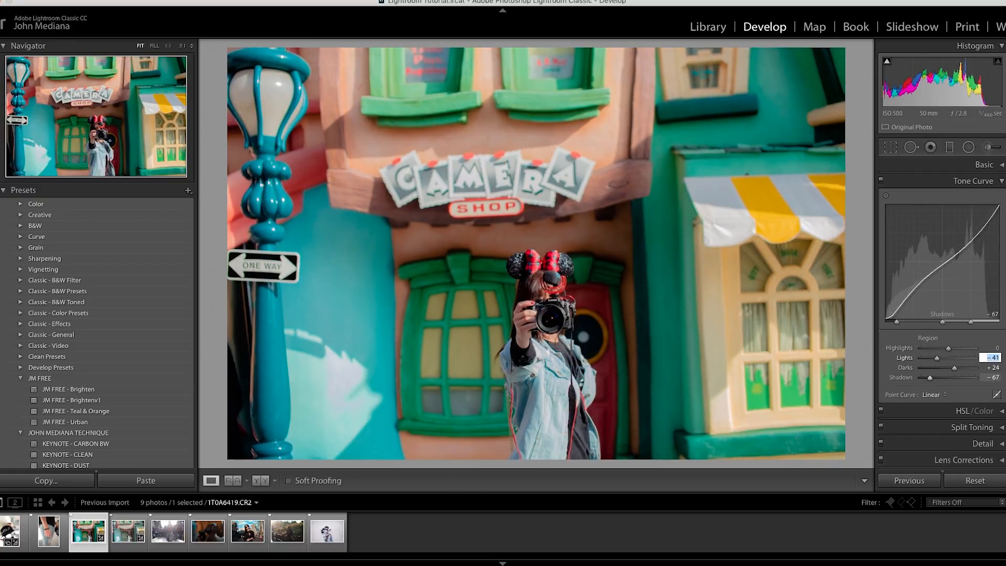
type("0")
key("Tab")
type("0")
key("Tab")
type("0")
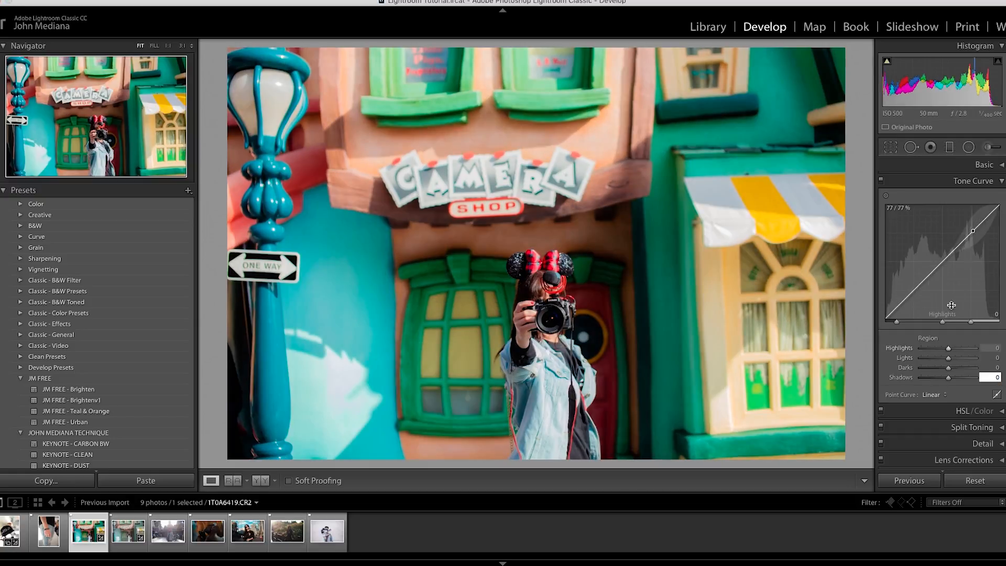
left_click(1001, 183)
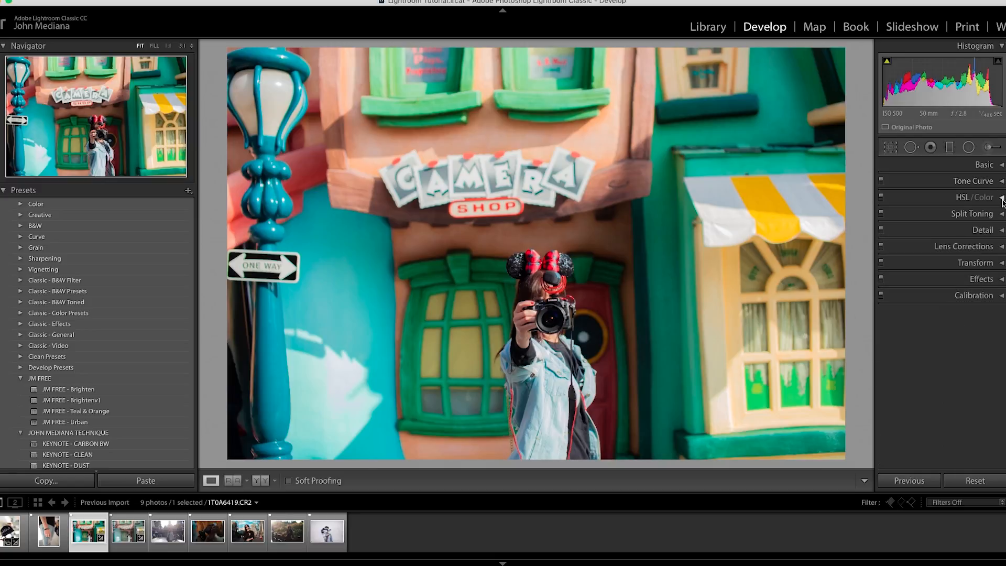
Try the red hue adjustment among the HSL color controls.
left_click(1001, 198)
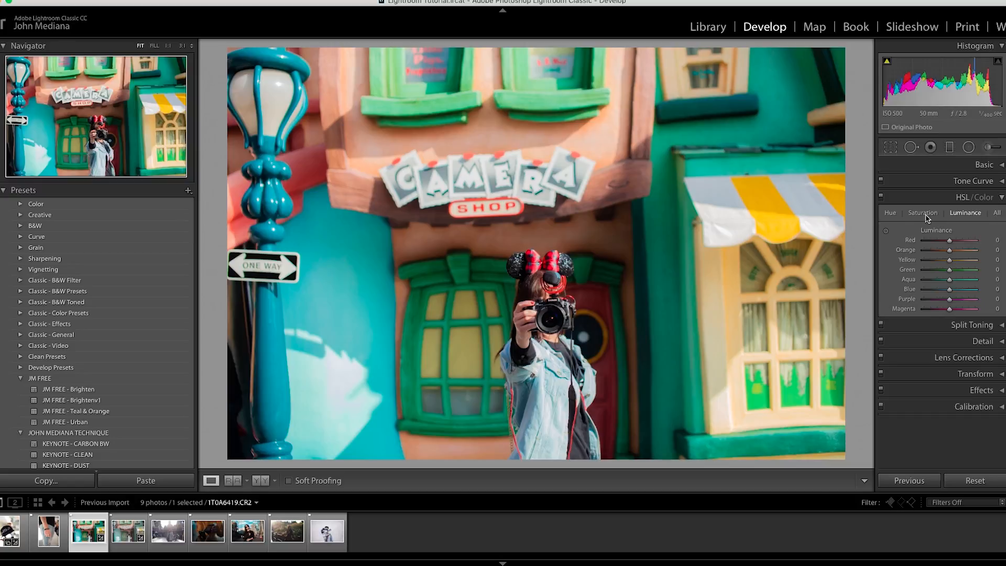
left_click(894, 216)
left_click(893, 217)
mouse_move(951, 242)
left_mouse_down()
mouse_move(926, 245)
mouse_move(962, 246)
mouse_move(953, 248)
left_mouse_up()
Test the red saturation at +39 and the orange saturation at −100, and settle orange on +1.
left_click(923, 214)
mouse_move(950, 242)
left_mouse_down()
mouse_move(875, 245)
mouse_move(986, 243)
mouse_move(961, 243)
left_mouse_up()
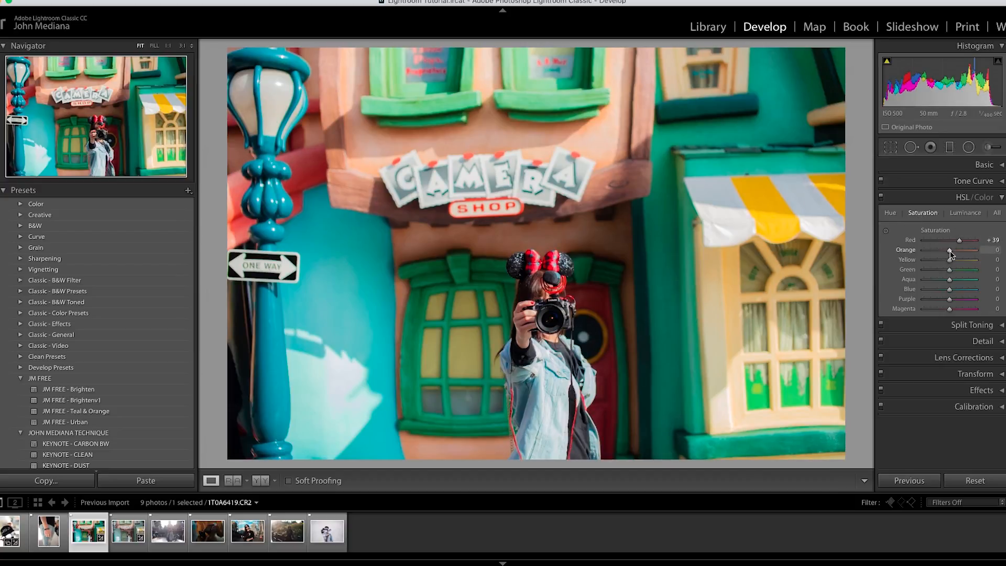
left_click_drag(950, 251, 914, 257)
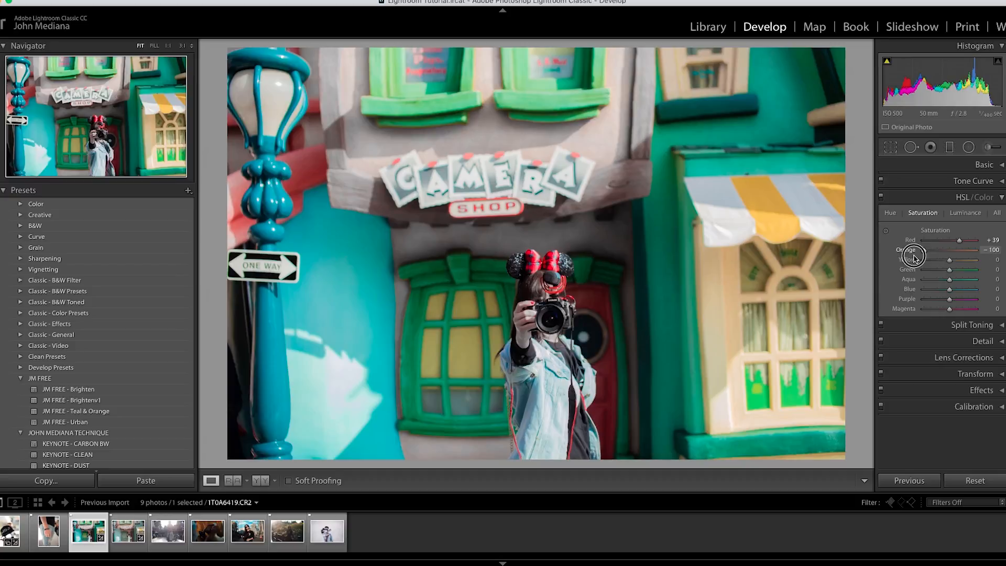
left_click_drag(915, 257, 952, 260)
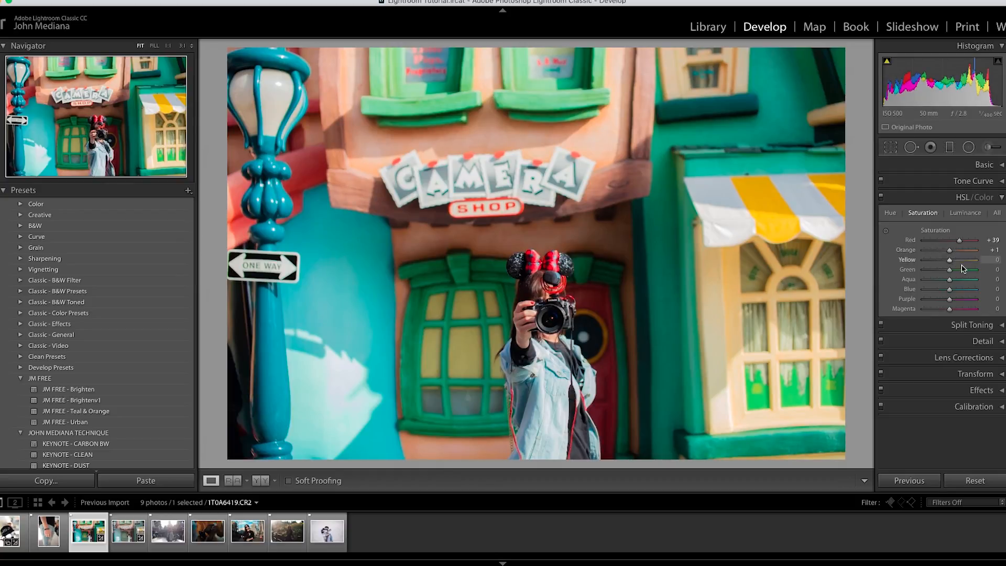
left_click_drag(959, 242, 949, 242)
Try the red luminance adjustment in the HSL controls.
left_click(965, 213)
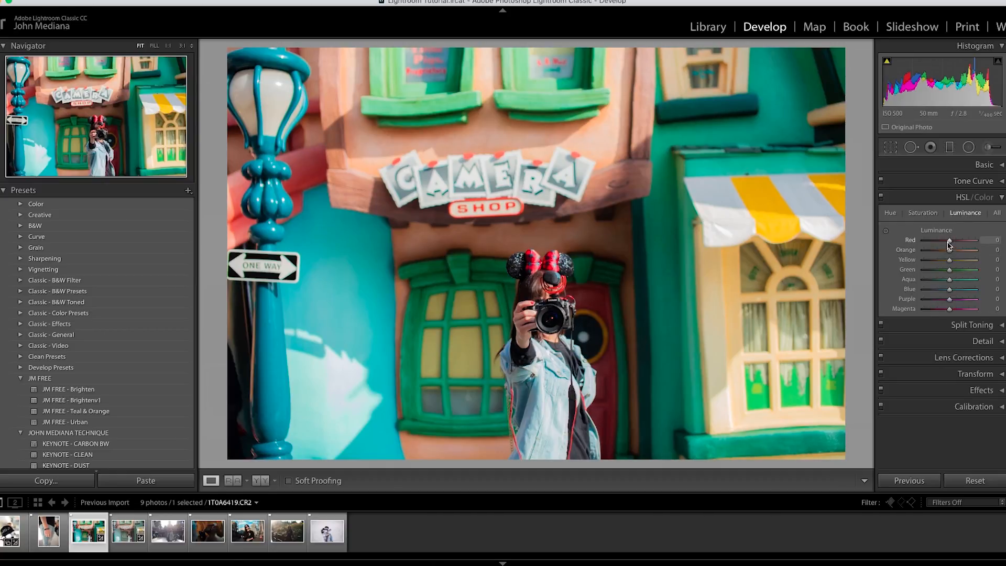
left_click_drag(951, 244, 948, 297)
left_click(1002, 198)
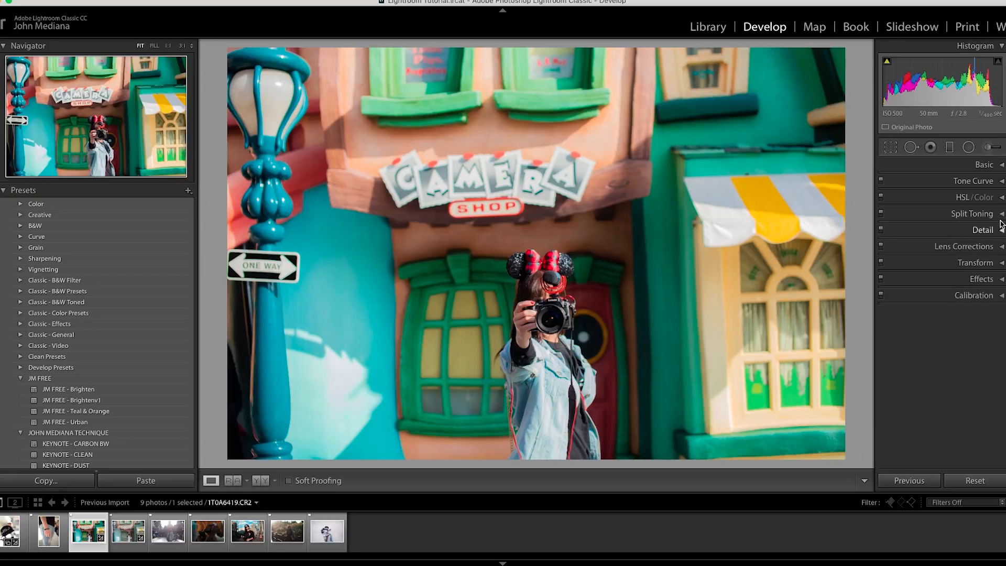
Sharpen the raw photo with amount 94 and masking 39, aiming the detail preview at the woman's plaid bow.
left_click(1002, 214)
left_click(1002, 214)
left_click(1002, 229)
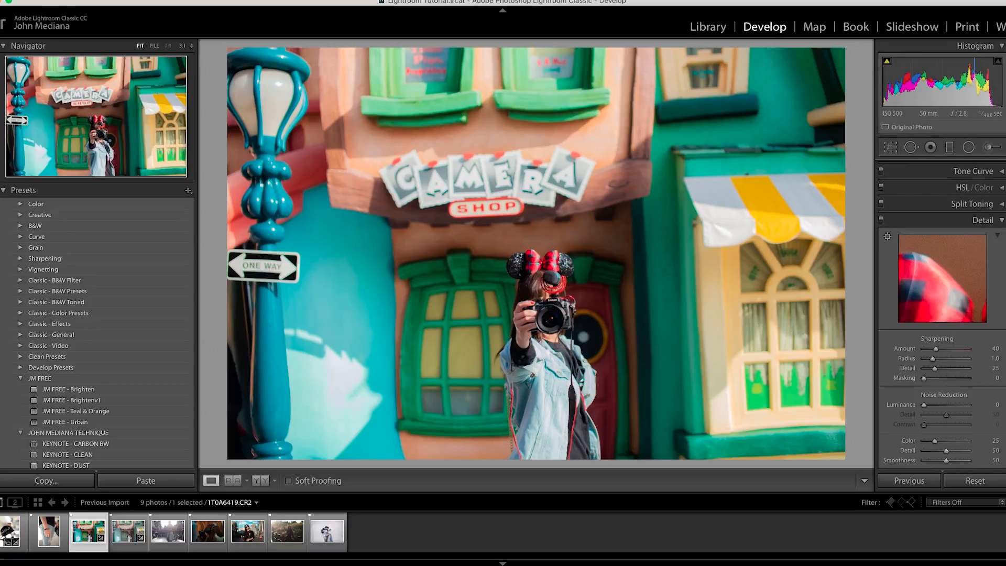
scroll(942, 315, "down", 3)
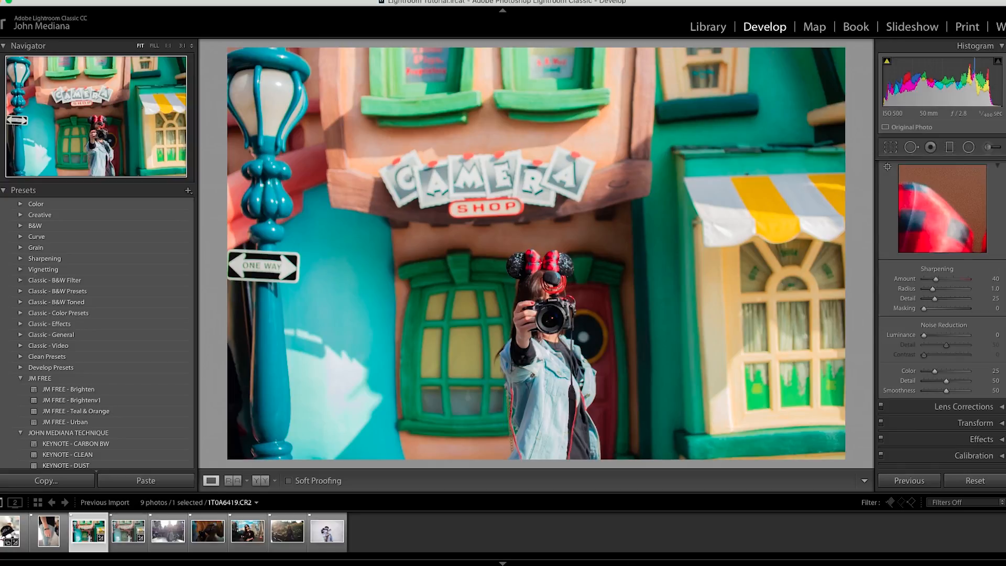
left_click_drag(936, 223, 959, 196)
left_click_drag(938, 280, 944, 281)
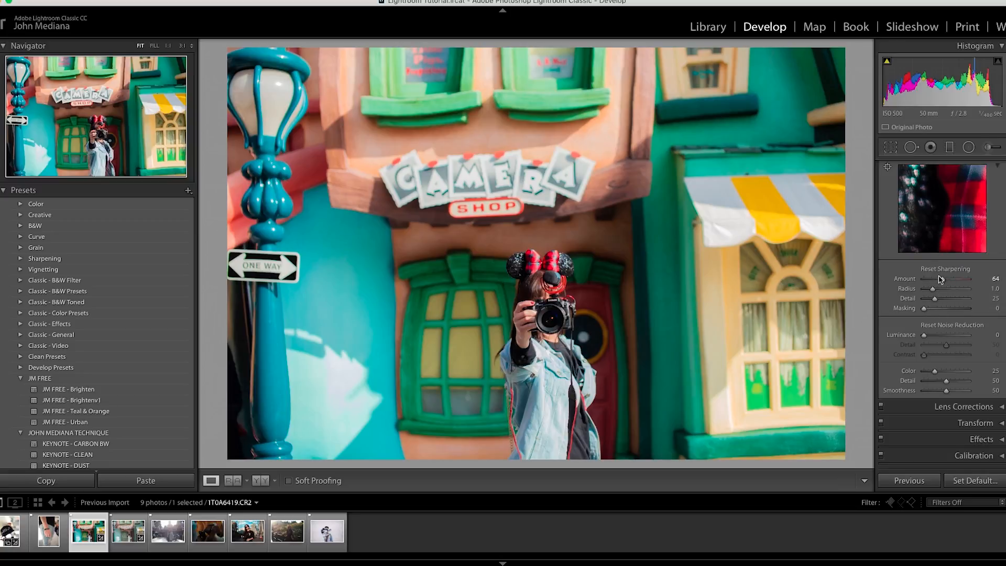
left_click_drag(935, 313, 952, 280)
key("alt")
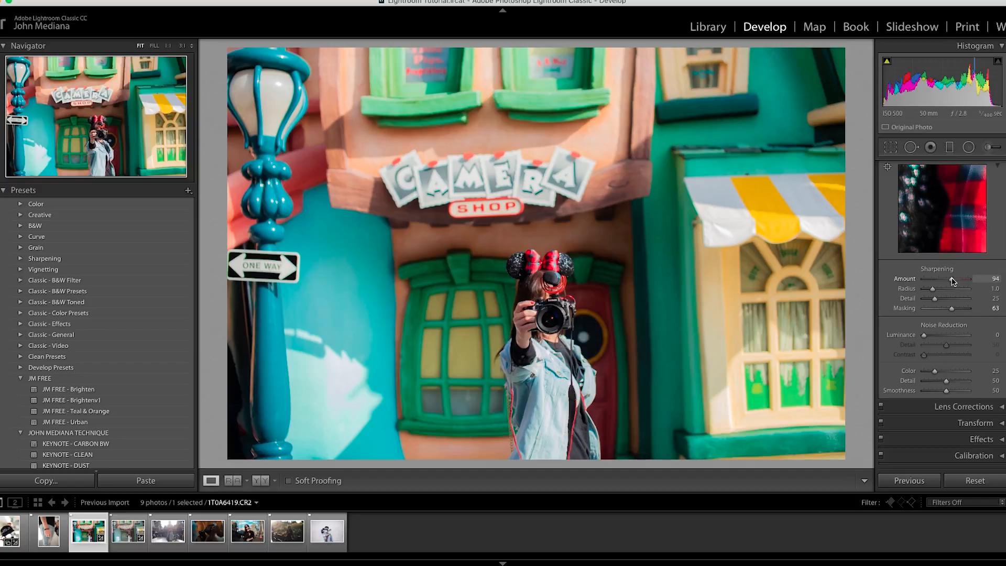
left_click_drag(952, 308, 944, 310)
Test luminance noise reduction on a close-up of the woman's headband and return it to 0.
left_click(547, 289)
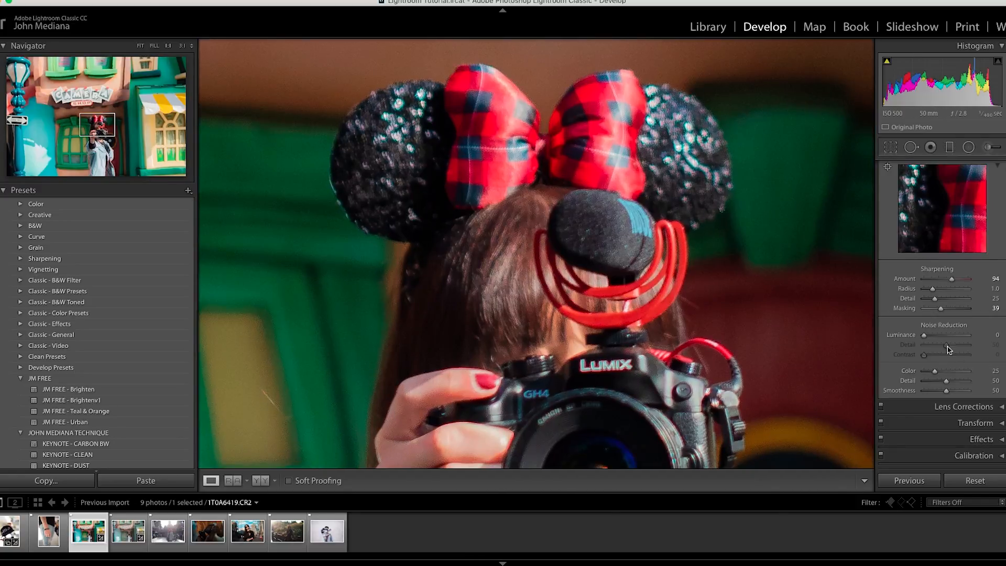
left_click_drag(925, 338, 959, 338)
left_click_drag(955, 336, 921, 339)
scroll(1003, 294, "up", 2)
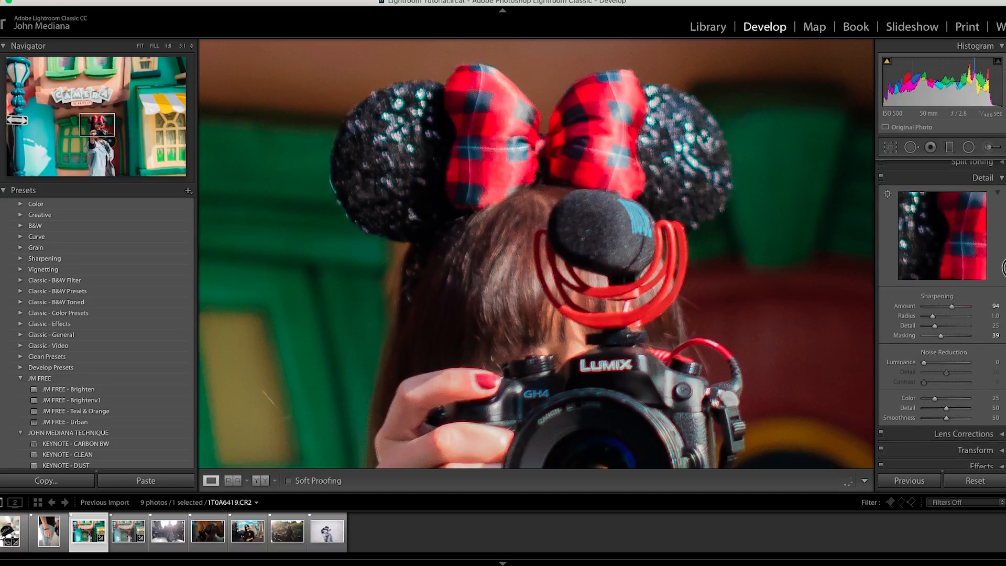
left_click(1002, 205)
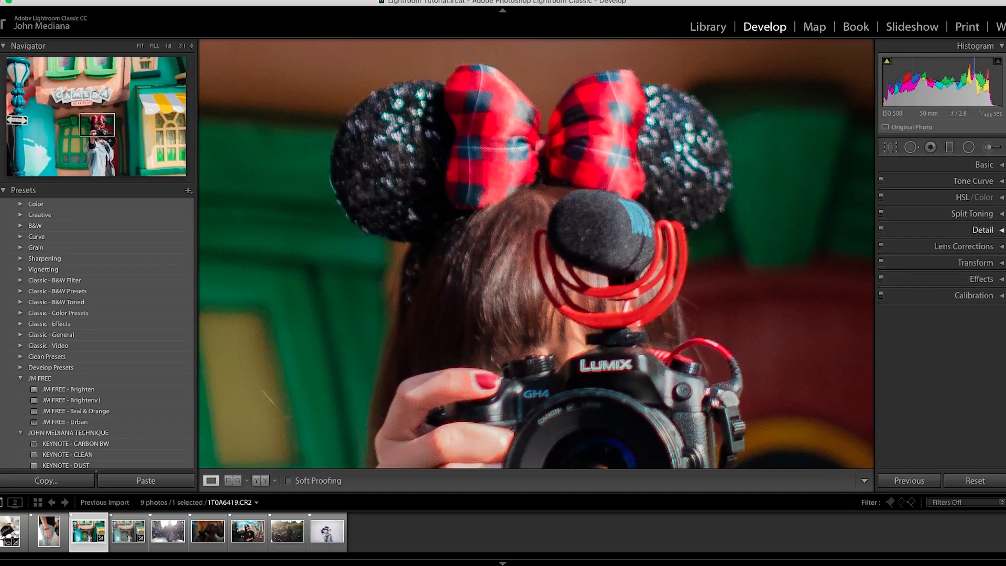
Enable lens profile corrections for the raw photo with the Sigma make and the SIGMA 50mm F1.4 EX DG HSM model.
left_click(988, 247)
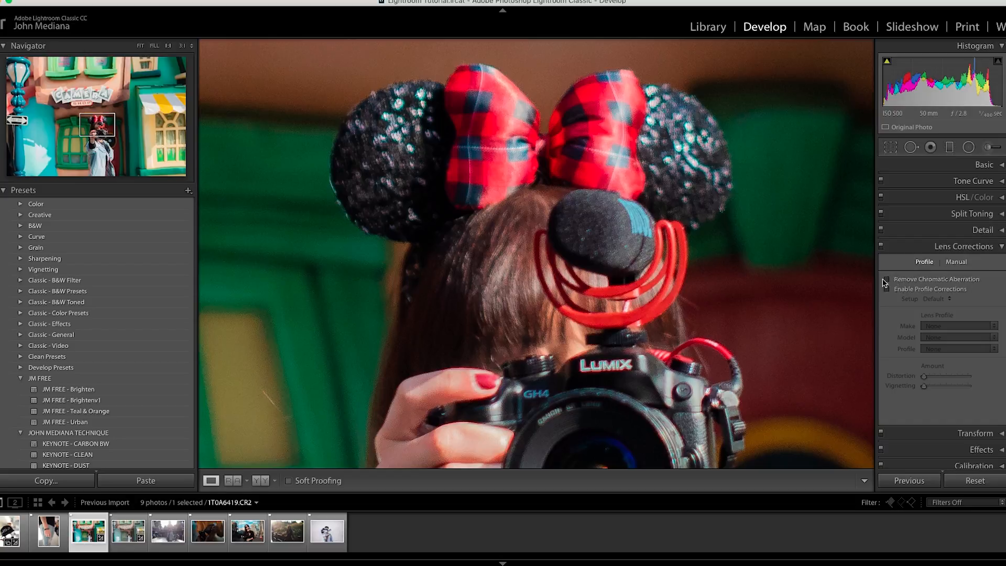
left_click(773, 282)
left_click(773, 282)
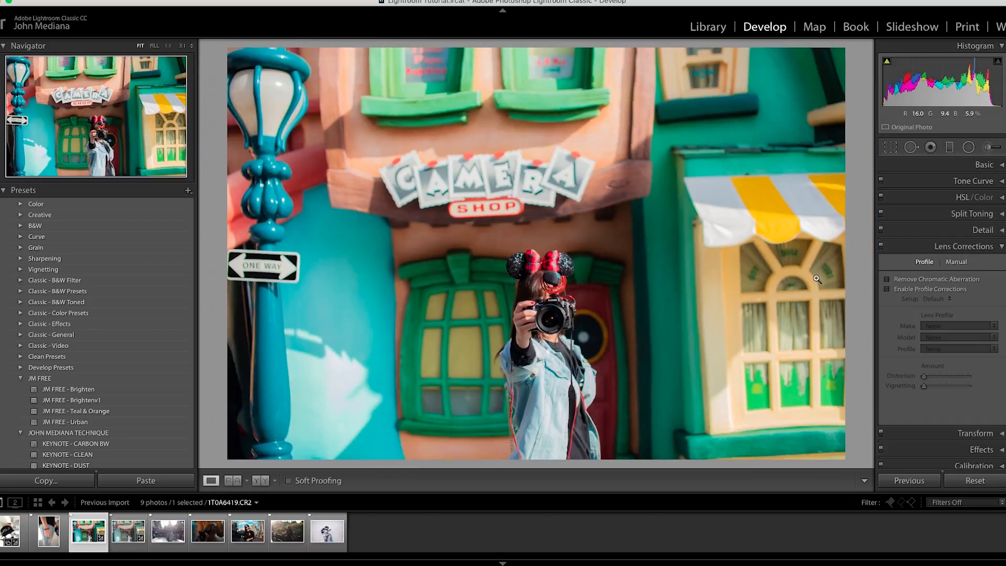
left_click(888, 290)
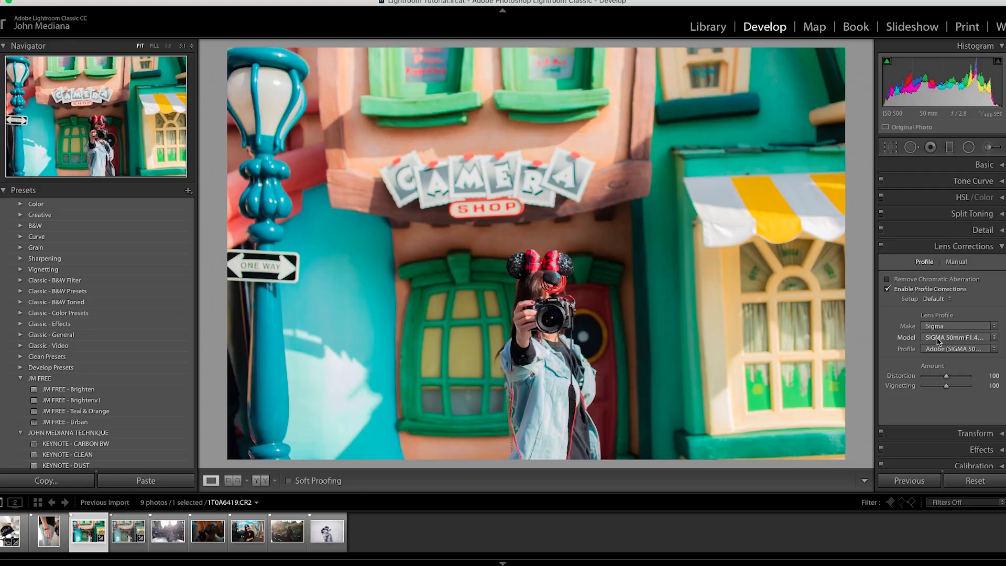
left_click(994, 327)
left_click(994, 330)
left_click(995, 340)
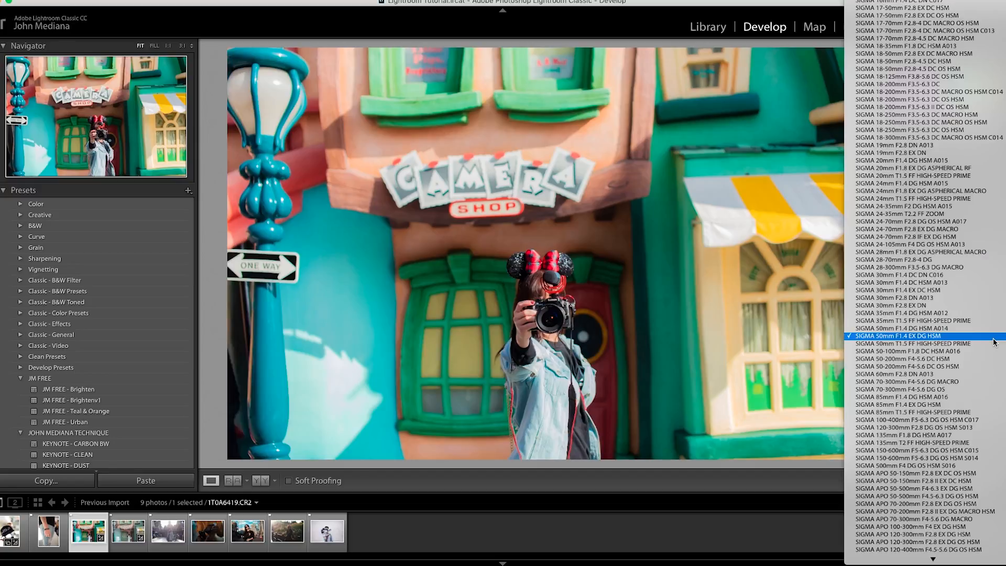
left_click(995, 340)
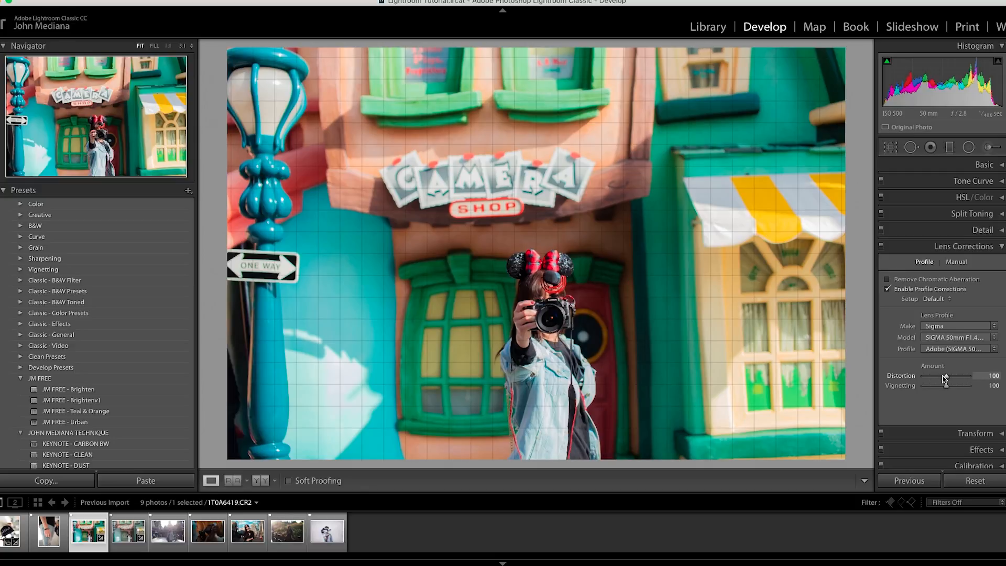
Test the lens profile's vignetting amount at 118 and reset it to 100.
mouse_move(945, 387)
left_mouse_down()
mouse_move(923, 387)
mouse_move(982, 387)
mouse_move(889, 388)
mouse_move(957, 388)
mouse_move(948, 394)
left_mouse_up()
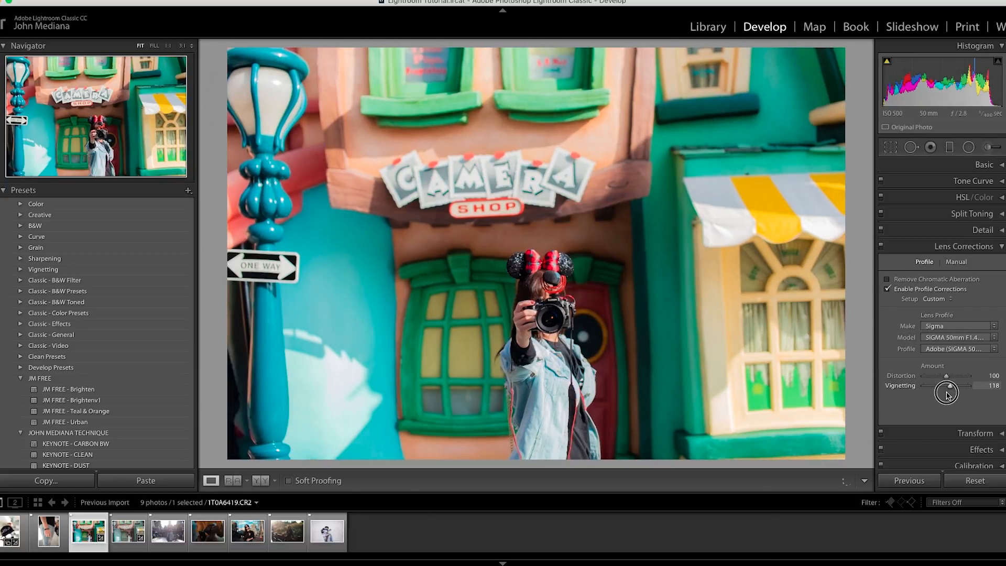
double_click(948, 394)
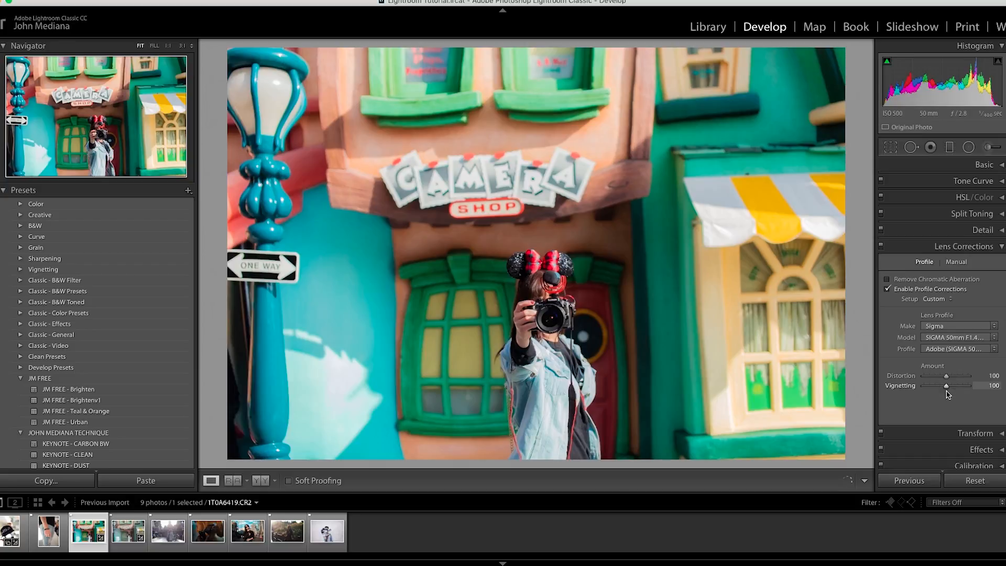
left_click(993, 386)
type("100")
key("Return")
left_click(999, 247)
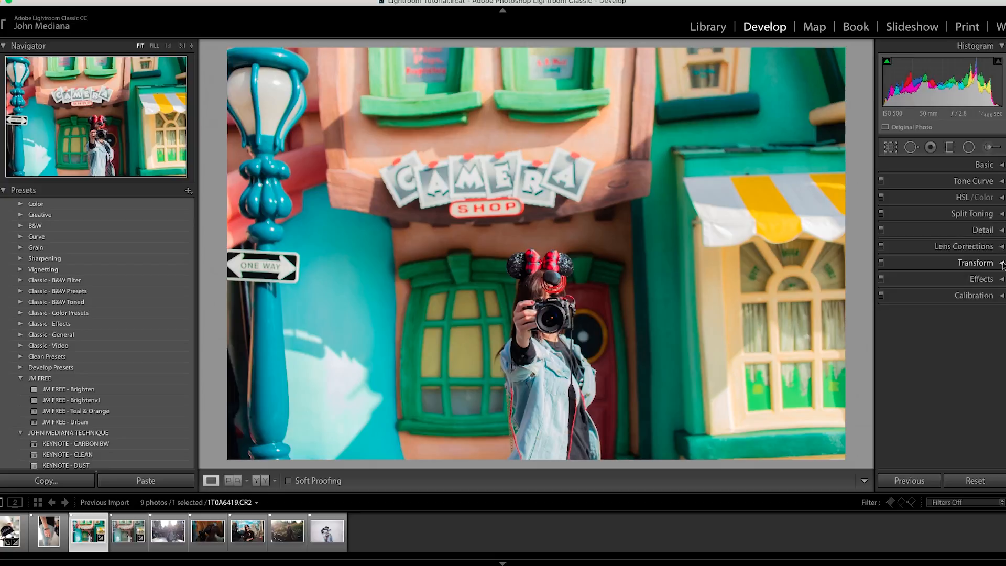
Look through the Transform, Effects, Calibration and Basic settings of the raw photo.
left_click(1001, 263)
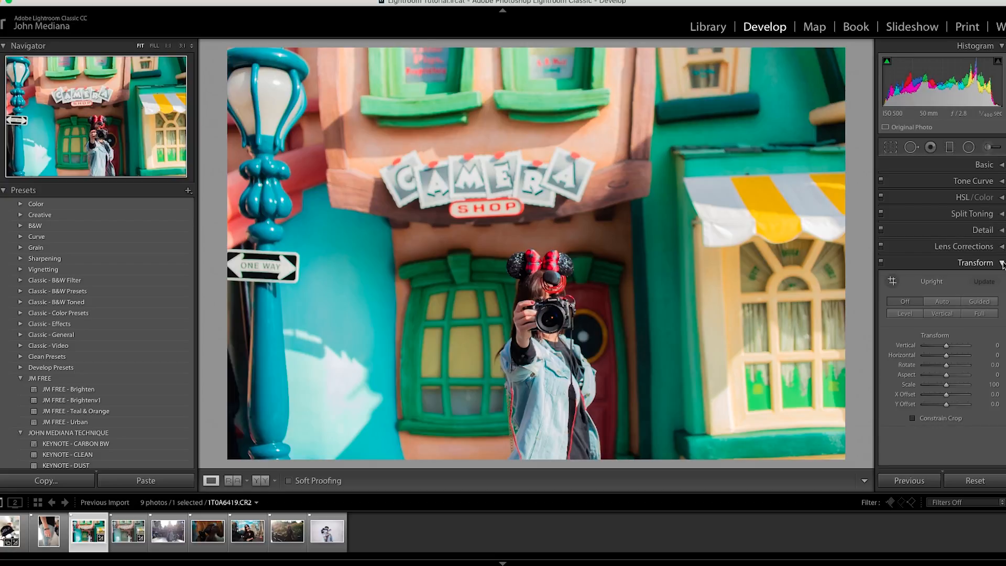
left_click(1002, 263)
left_click(1002, 280)
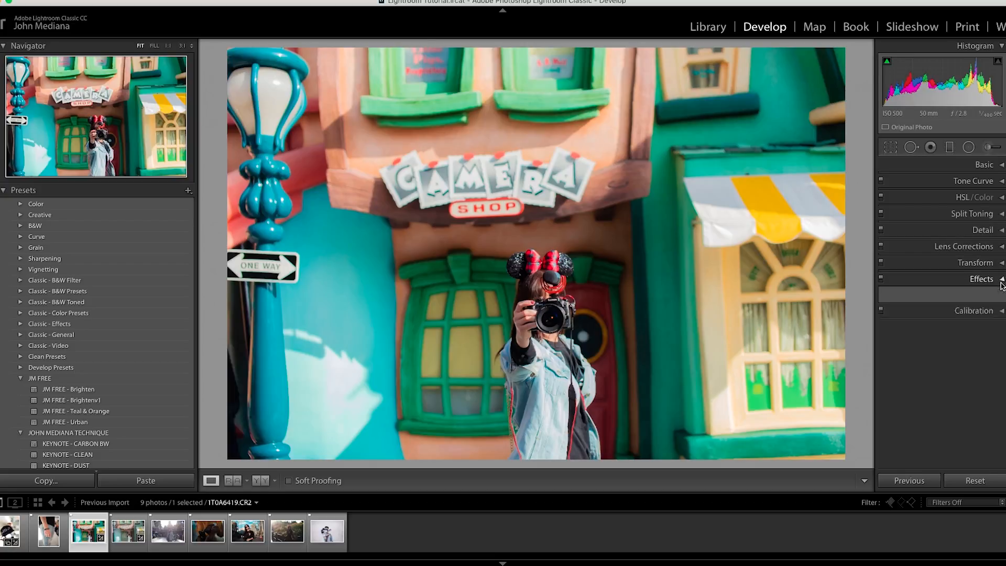
left_click(1001, 281)
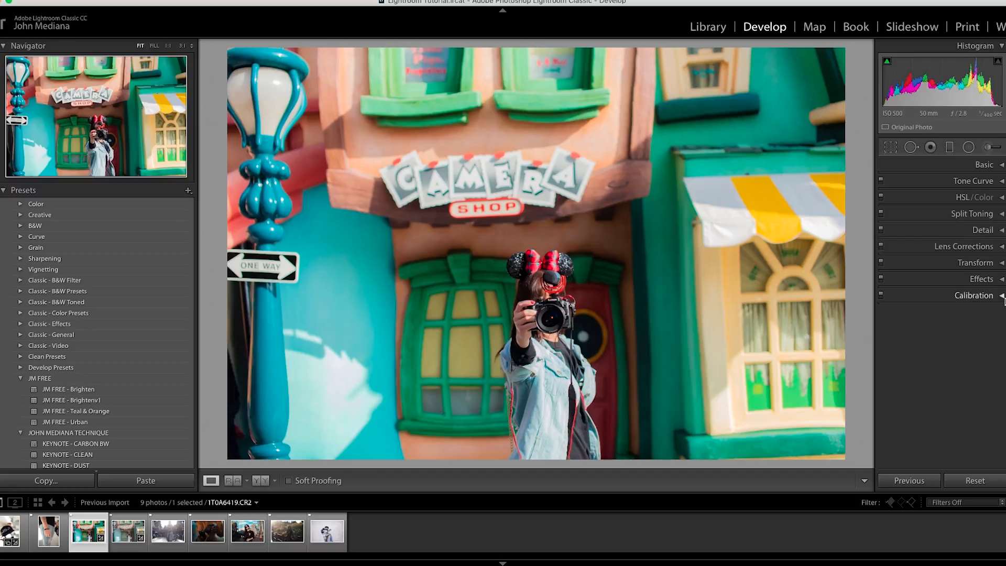
left_click(1002, 295)
left_click(1002, 295)
left_click(1001, 165)
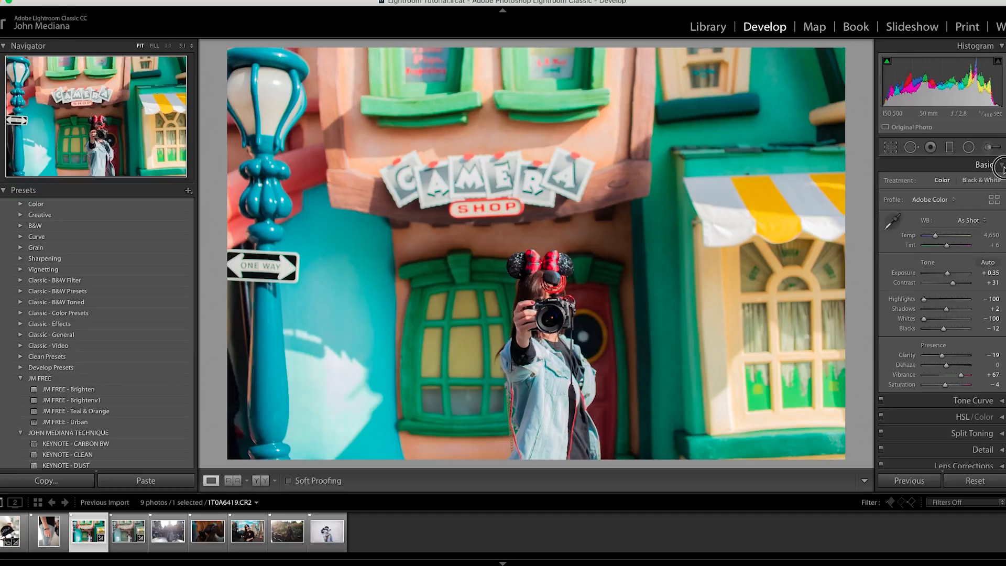
left_click(1002, 166)
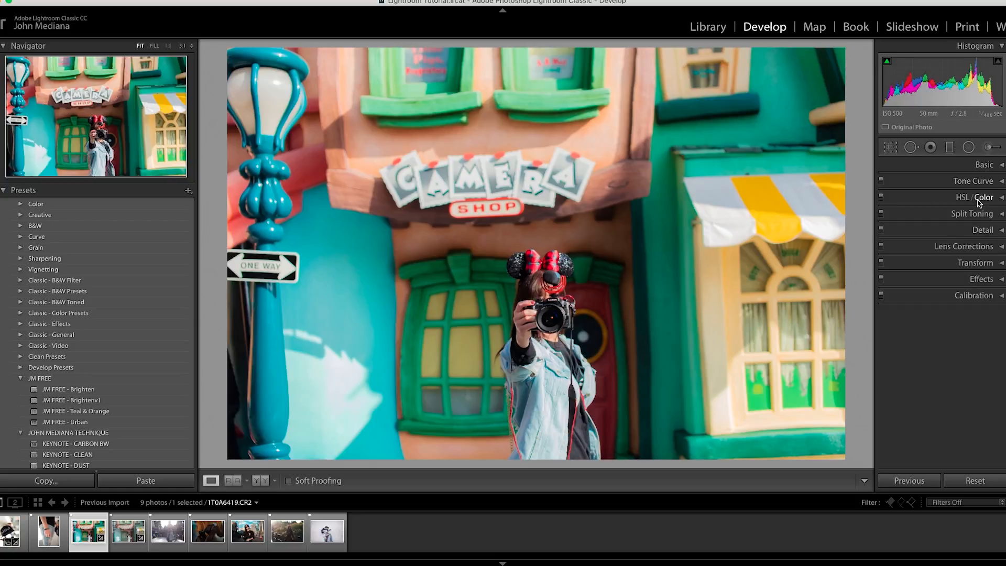
Crop 1T0A6476.CR2 more tightly around the woman at the original aspect ratio and rotate it to an angle of 1.16.
left_click(161, 542)
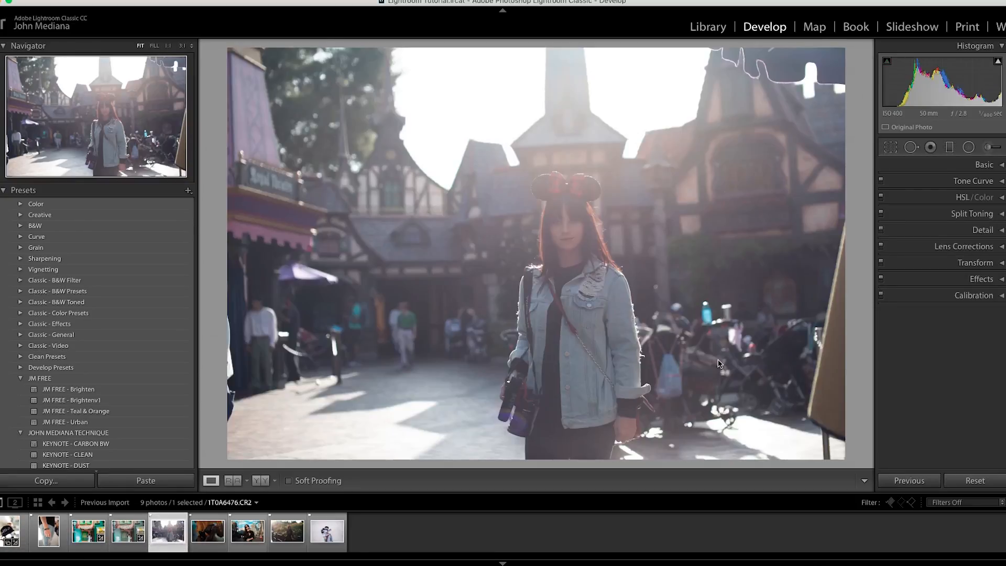
left_click(891, 147)
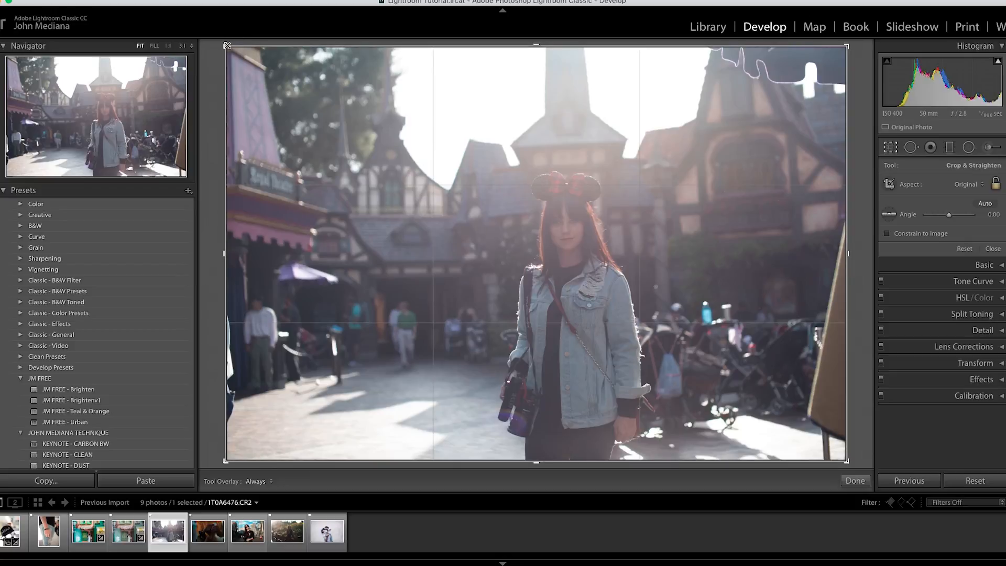
left_click_drag(227, 45, 288, 76)
left_click_drag(494, 137, 520, 143)
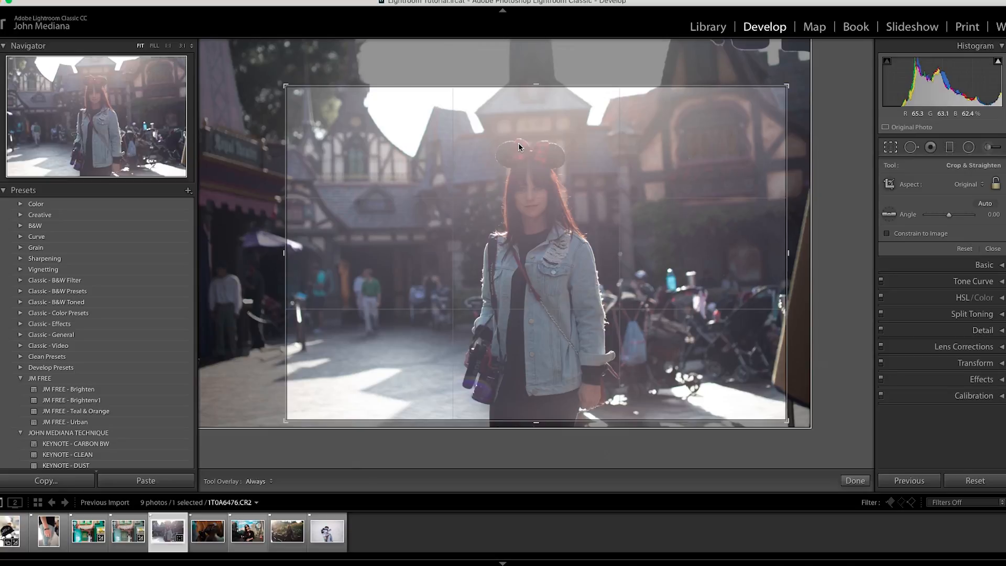
left_click_drag(803, 82, 798, 79)
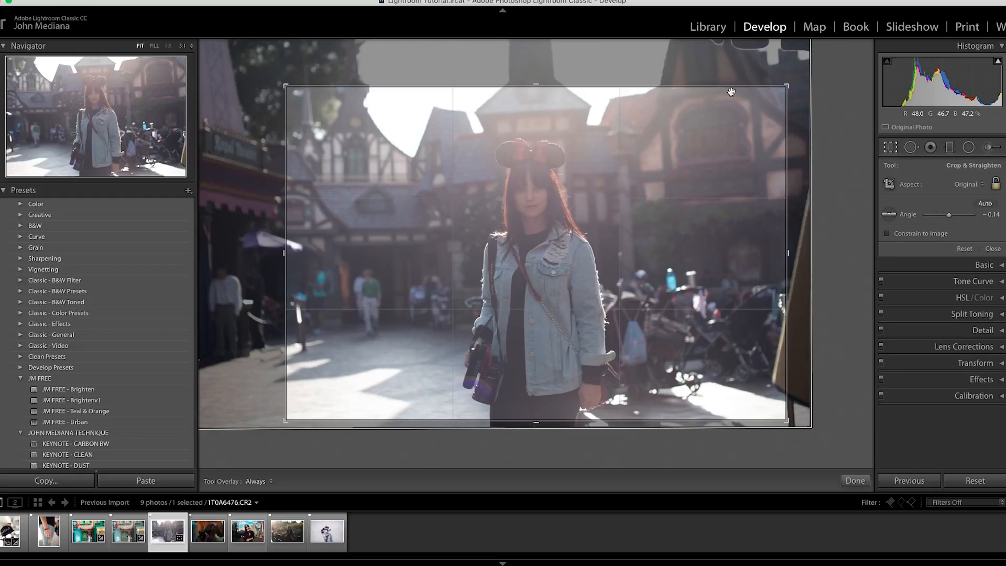
mouse_move(806, 87)
left_mouse_down()
mouse_move(831, 146)
mouse_move(800, 84)
mouse_move(805, 96)
left_mouse_up()
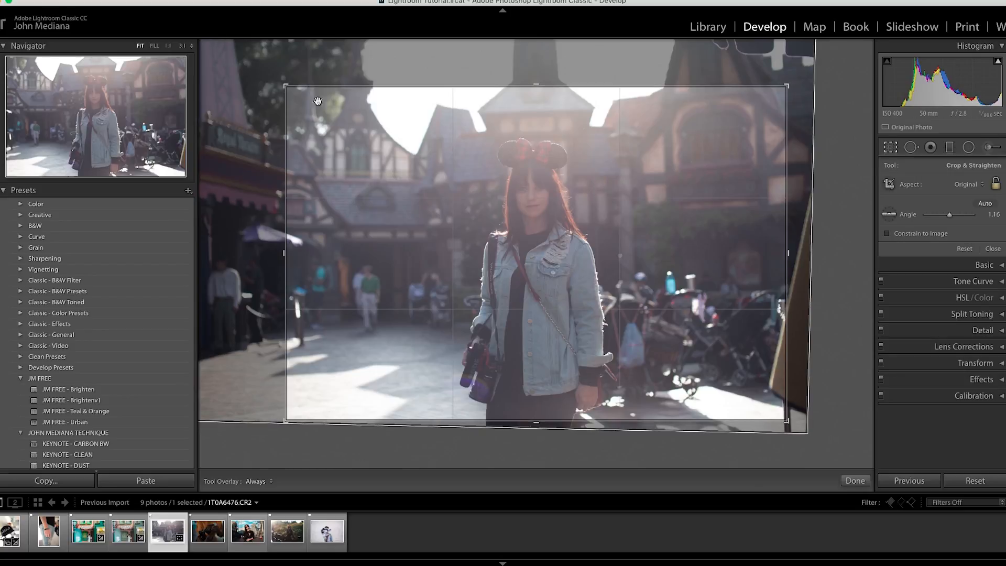
left_click_drag(517, 144, 518, 140)
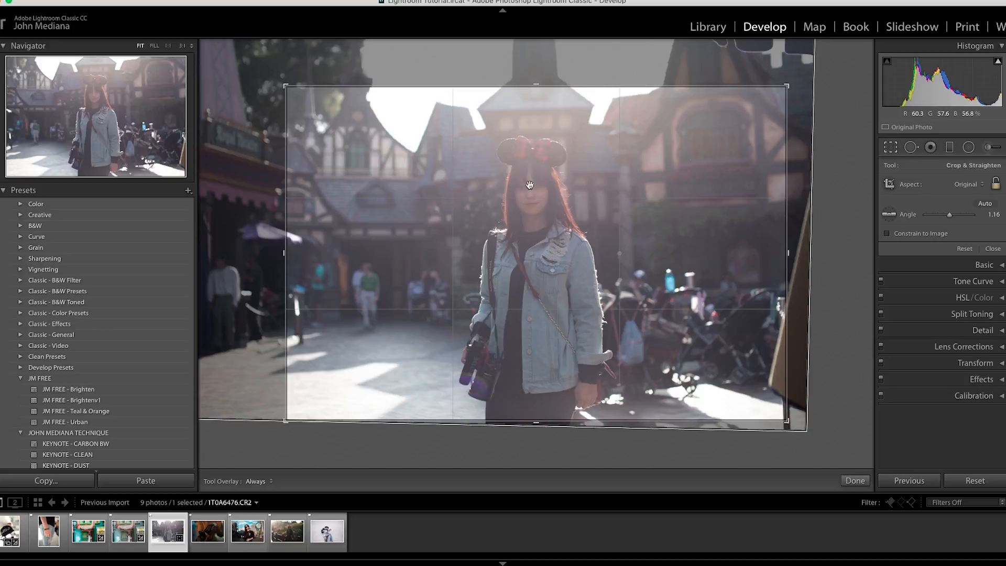
Try a taller custom crop with the woman on the right-hand third line, and undo those crop changes.
left_click_drag(601, 247, 635, 240)
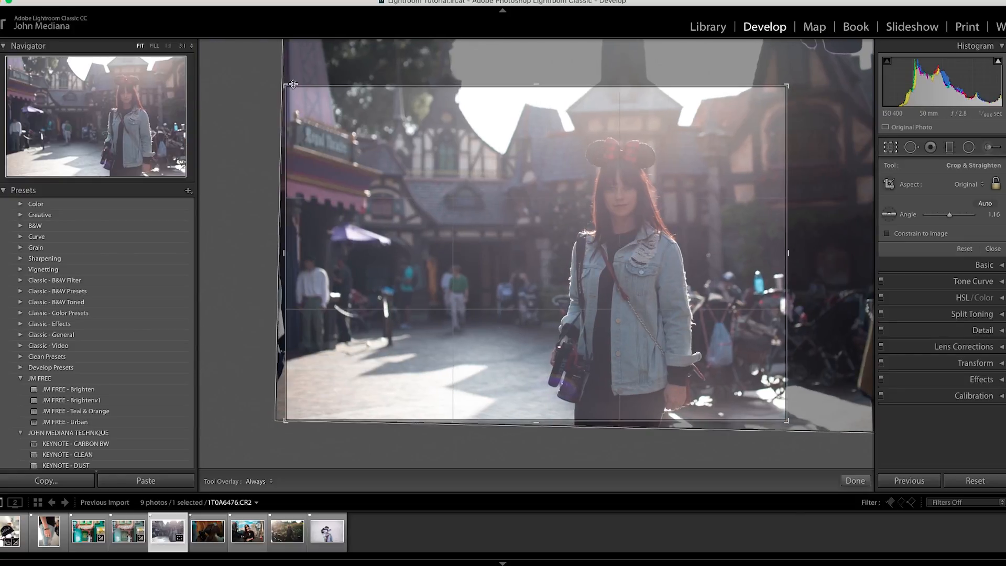
left_click_drag(284, 84, 284, 77)
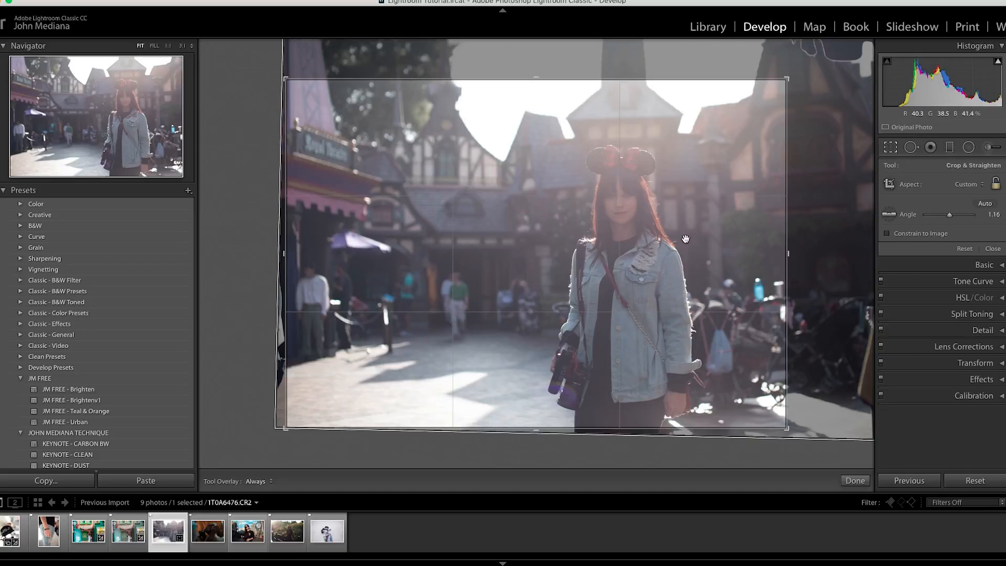
key("Return")
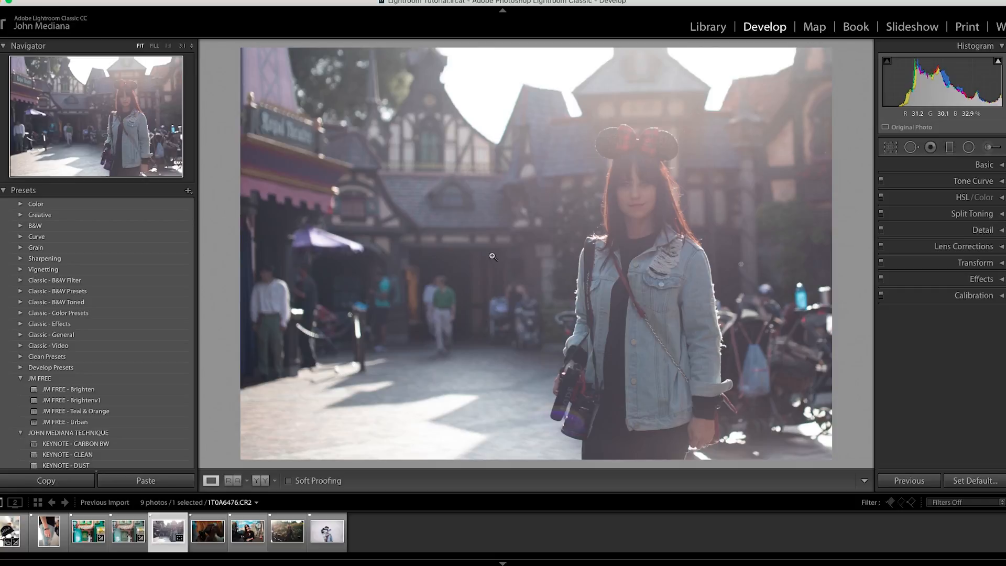
key("super+z")
key("super+z")
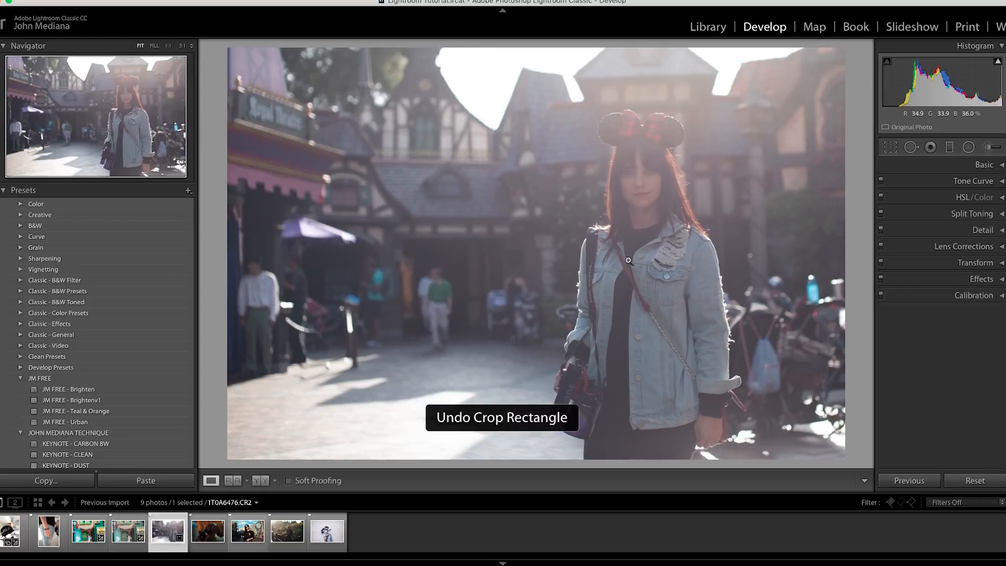
key("super+z")
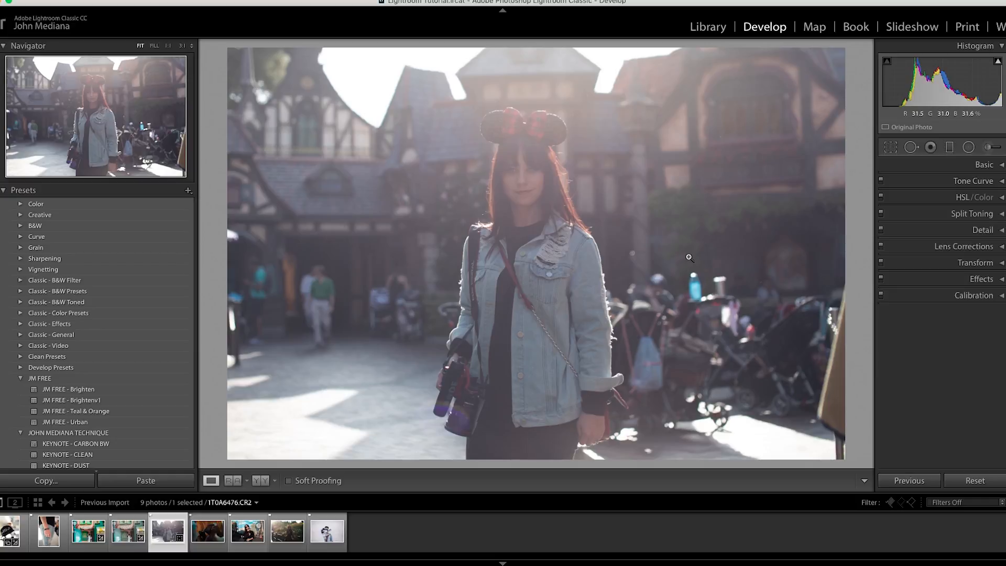
Reframe the woman on the right-hand third line at the original aspect ratio, and undo back to the centred crop.
left_click(896, 151)
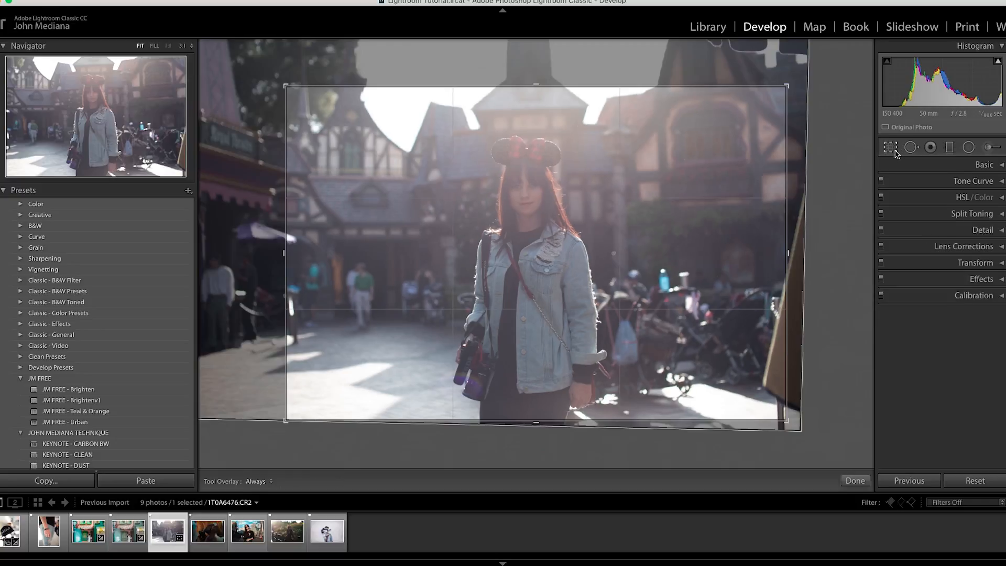
key("Return")
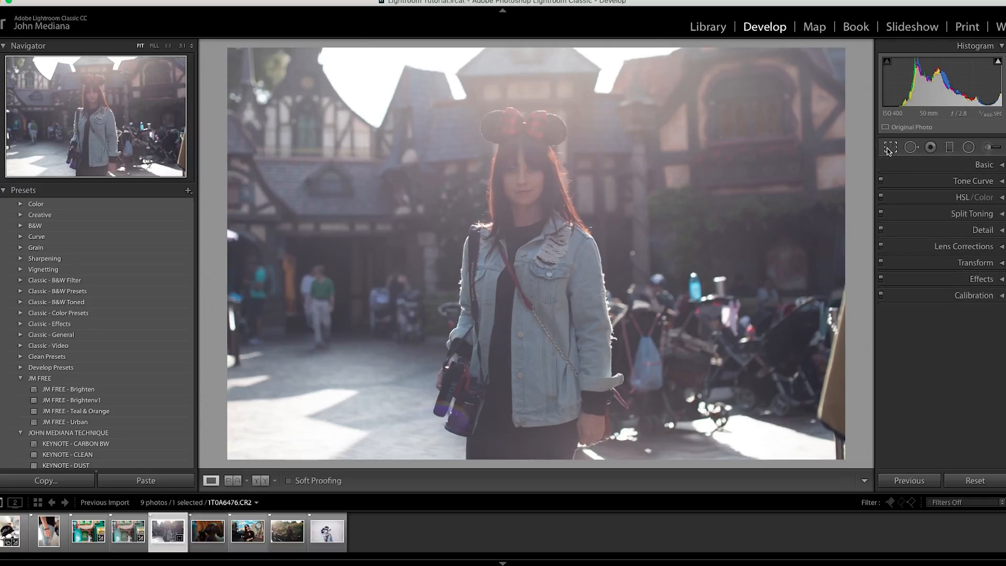
key("r")
left_click_drag(565, 189, 667, 180)
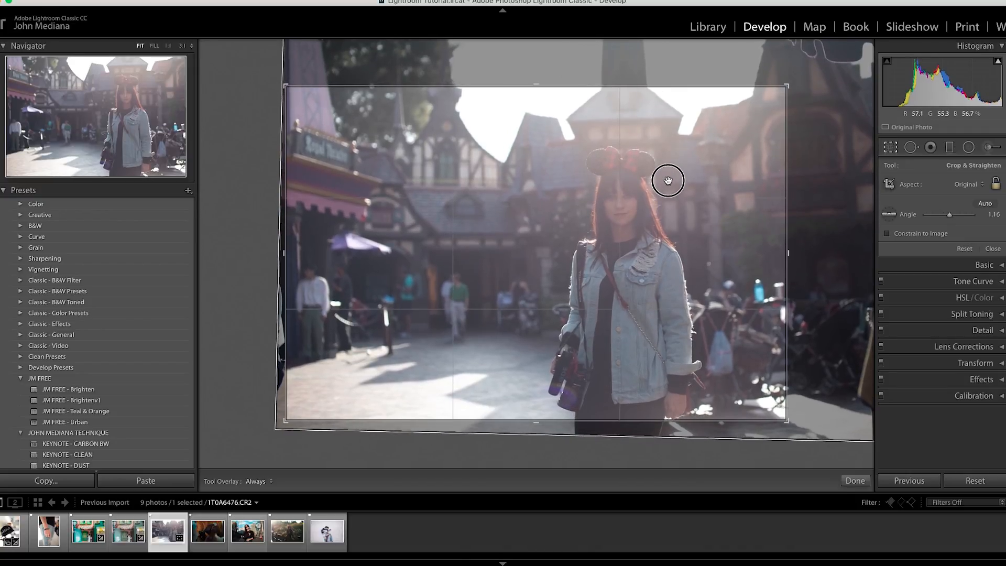
key("Return")
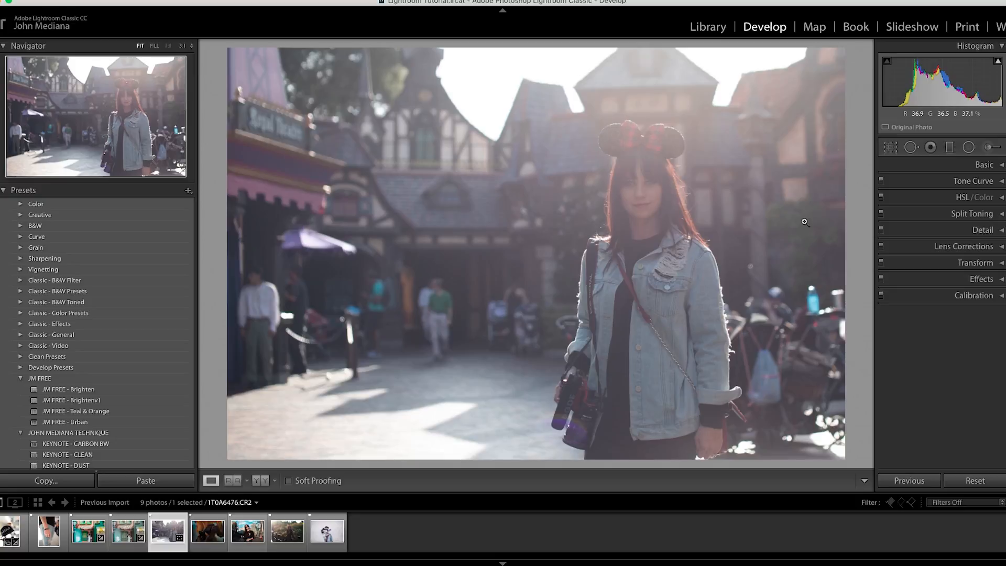
key("super+z")
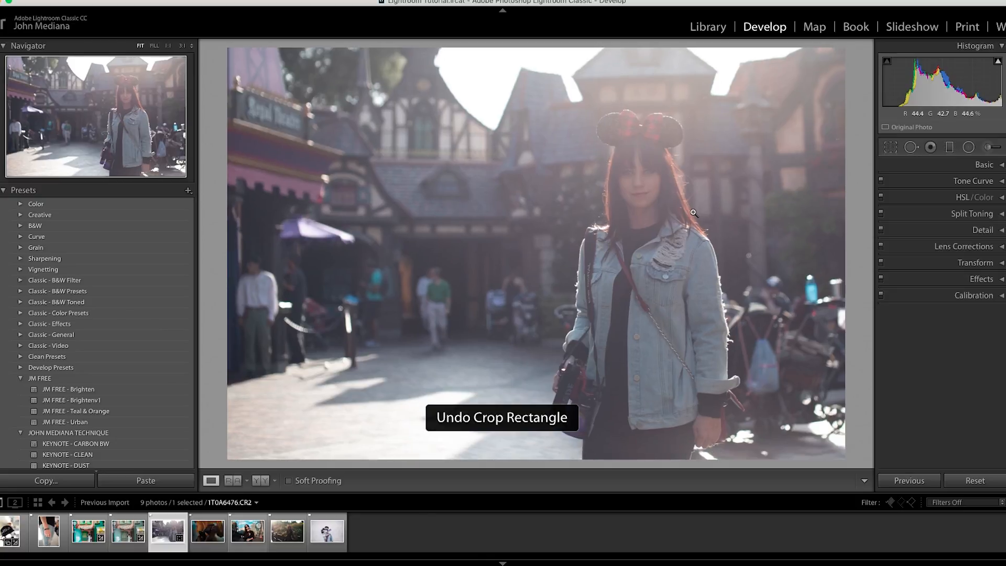
key("super+z")
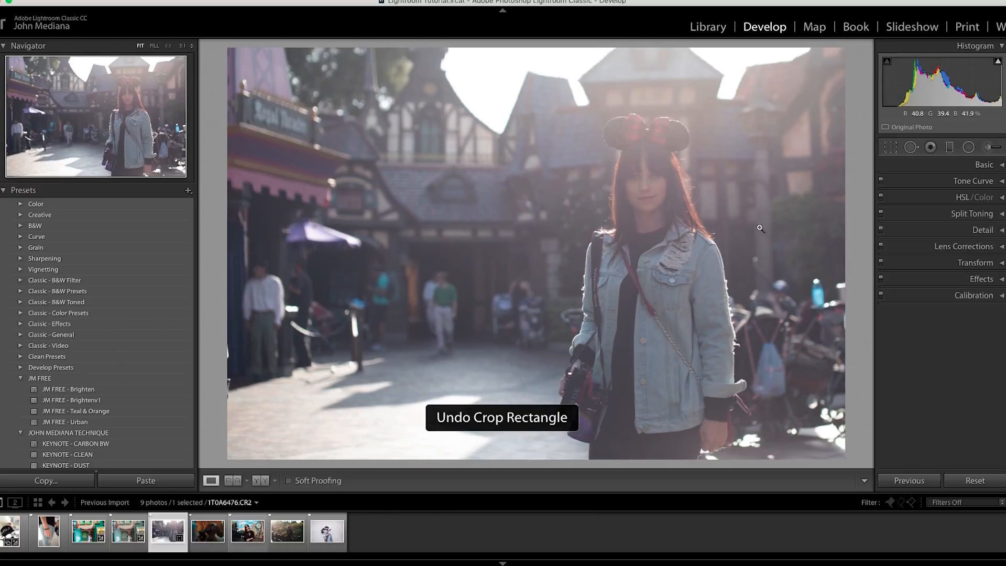
key("super+z")
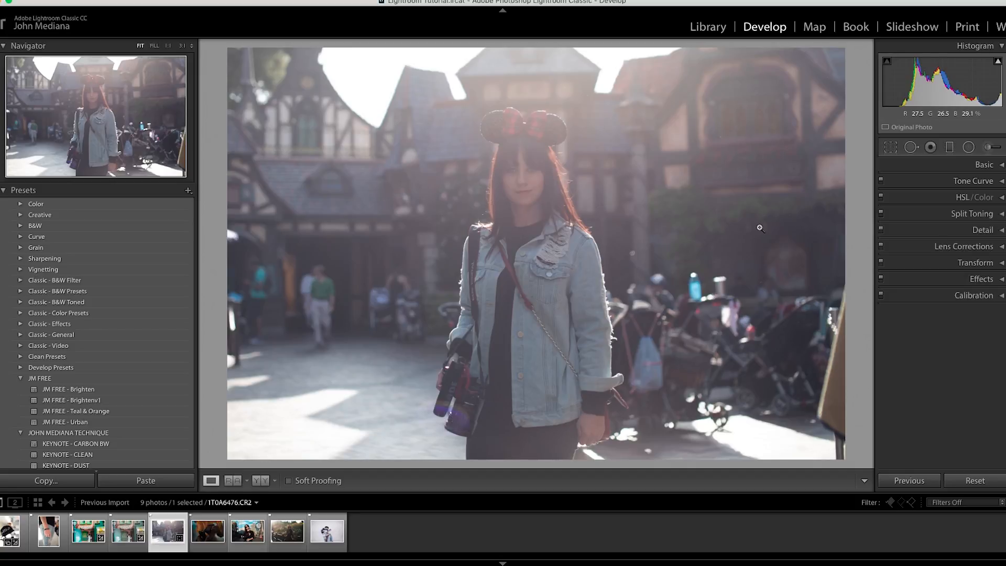
Straighten the woman's photo automatically to an angle of 1.52 and apply the crop.
left_click(890, 148)
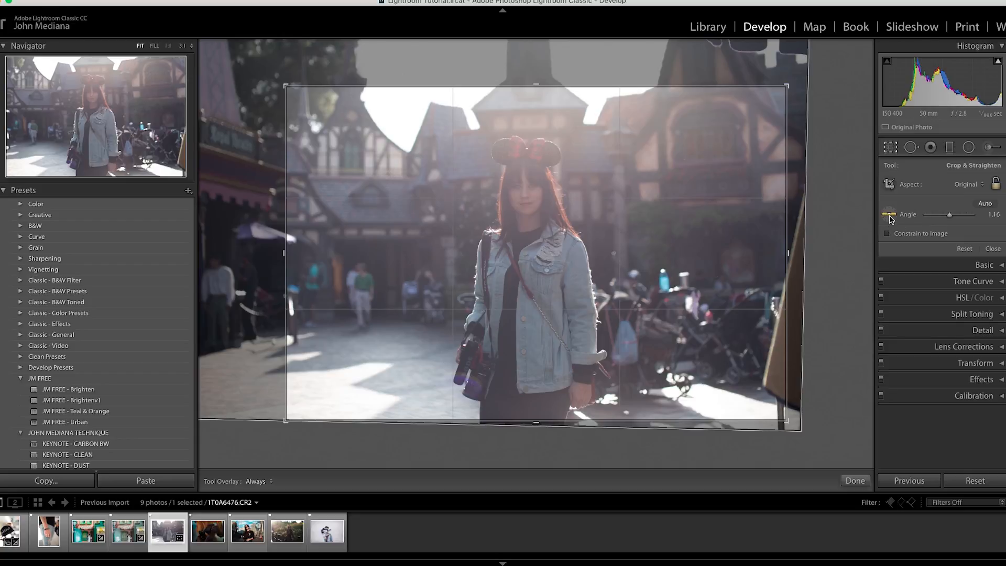
left_click(975, 206)
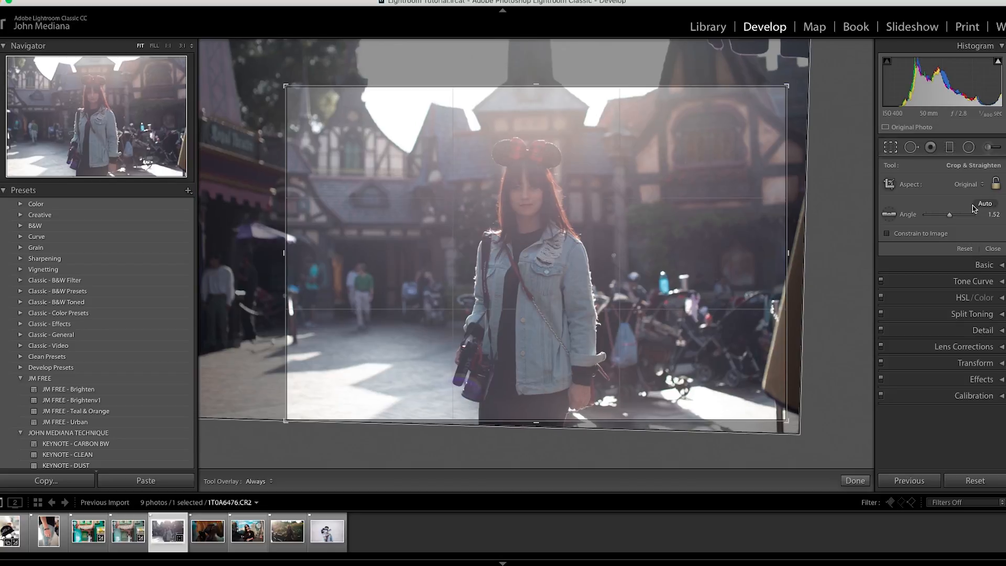
left_click(890, 214)
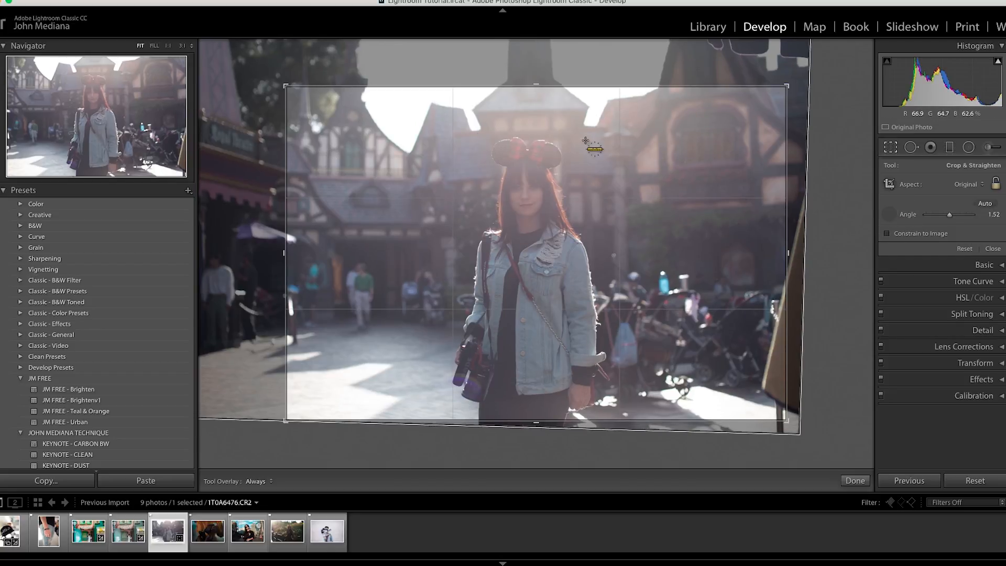
left_click(891, 147)
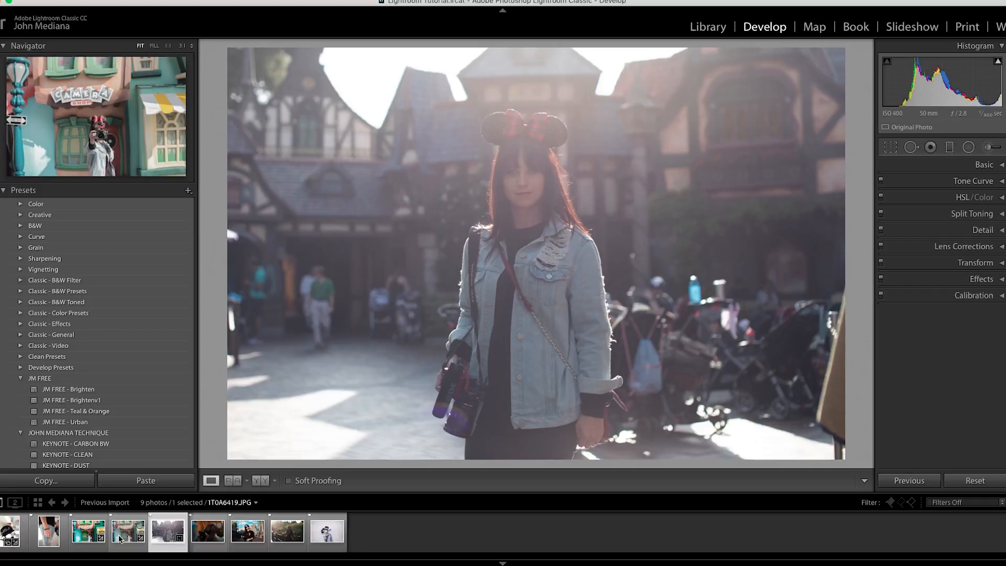
Straighten the sneaker photo 1T0A7714.CR2 along a brick line of the wall to an angle of -1.31 and apply the crop.
left_click(327, 531)
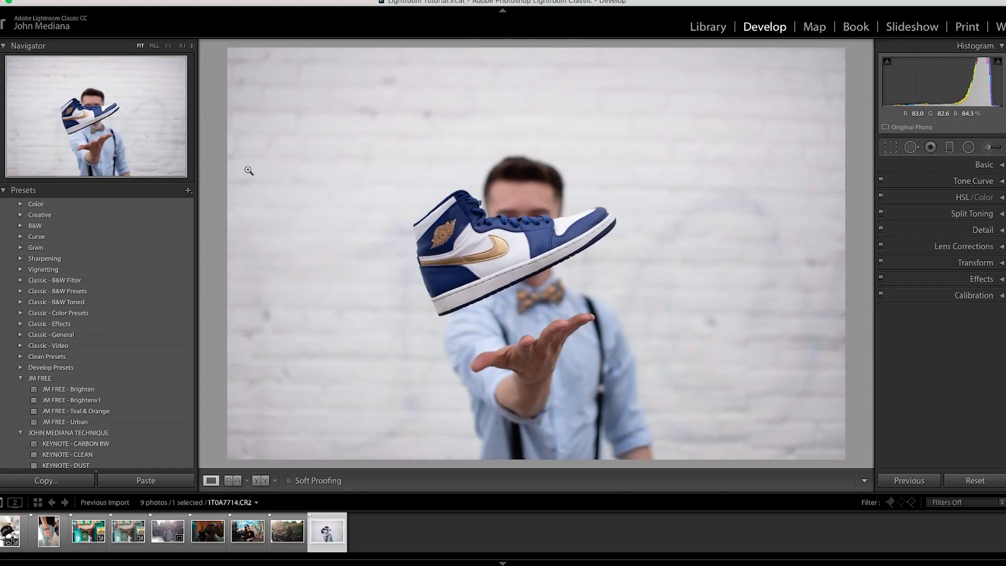
left_click(891, 147)
left_click(890, 215)
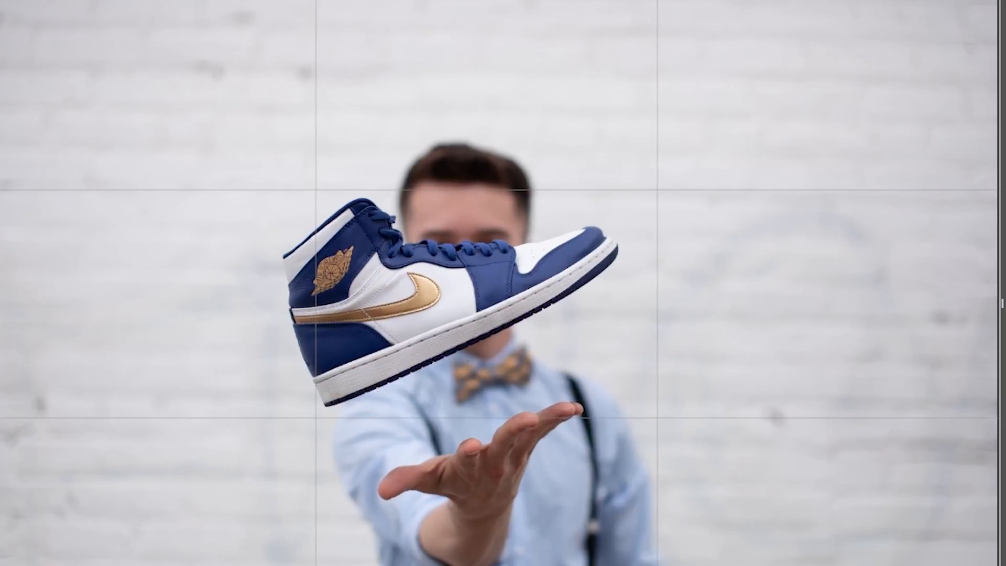
left_click_drag(22, 146, 941, 166)
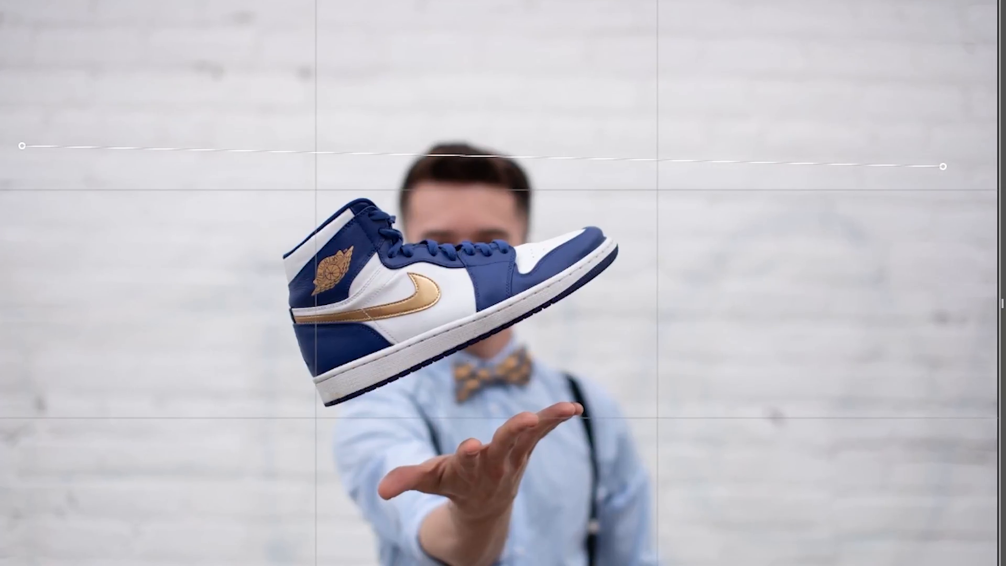
left_click_drag(943, 166, 944, 167)
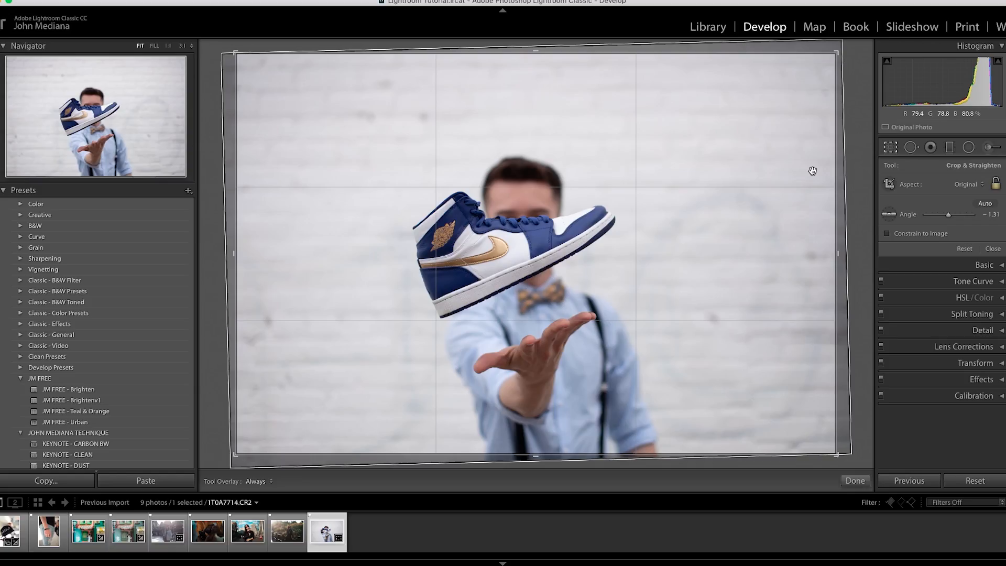
key("Return")
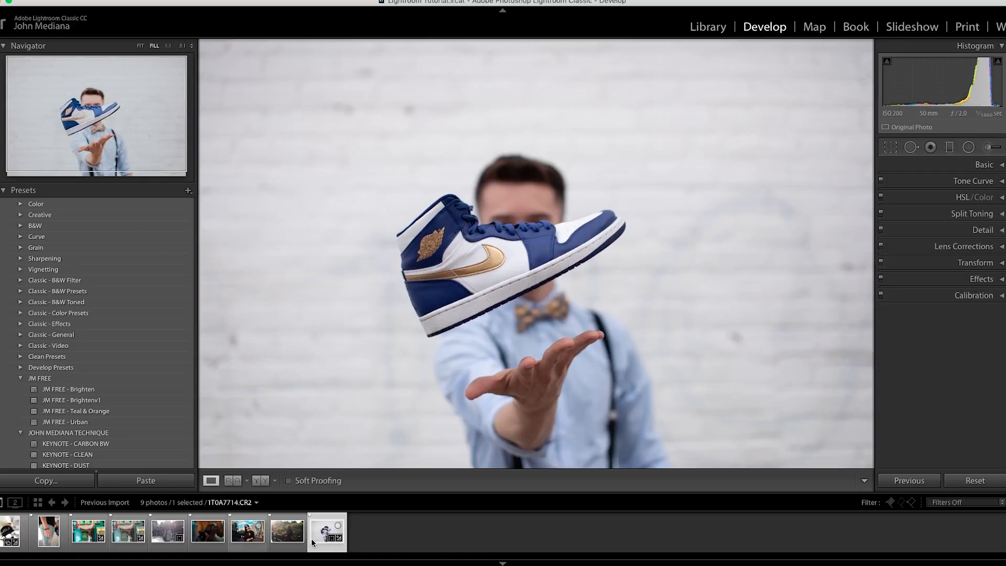
Select only four photos: the first one in the filmstrip, 1T0A6419.CR2, 1T0A6476.CR2 and 1T0A7714.CR2.
left_click(287, 532)
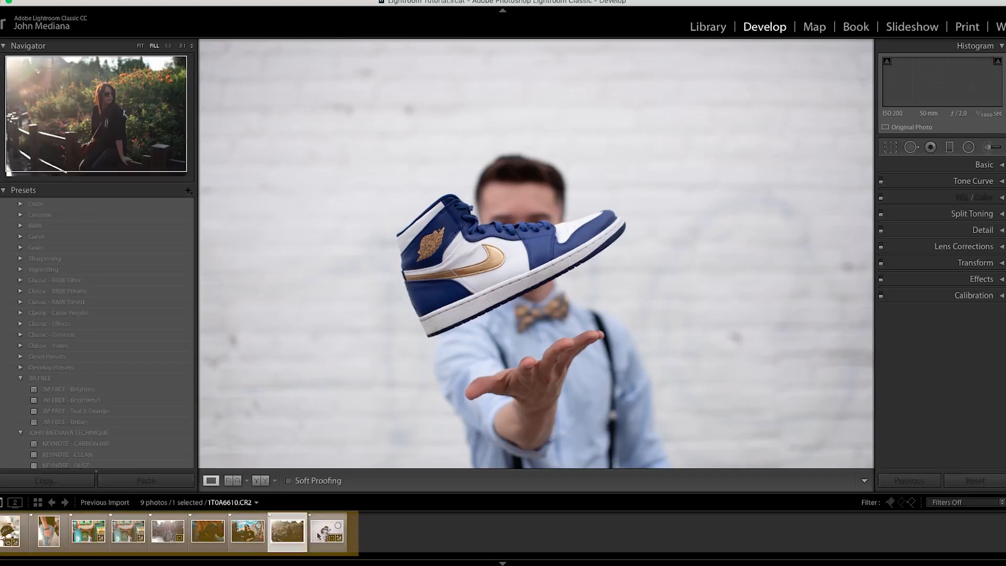
key("super+a")
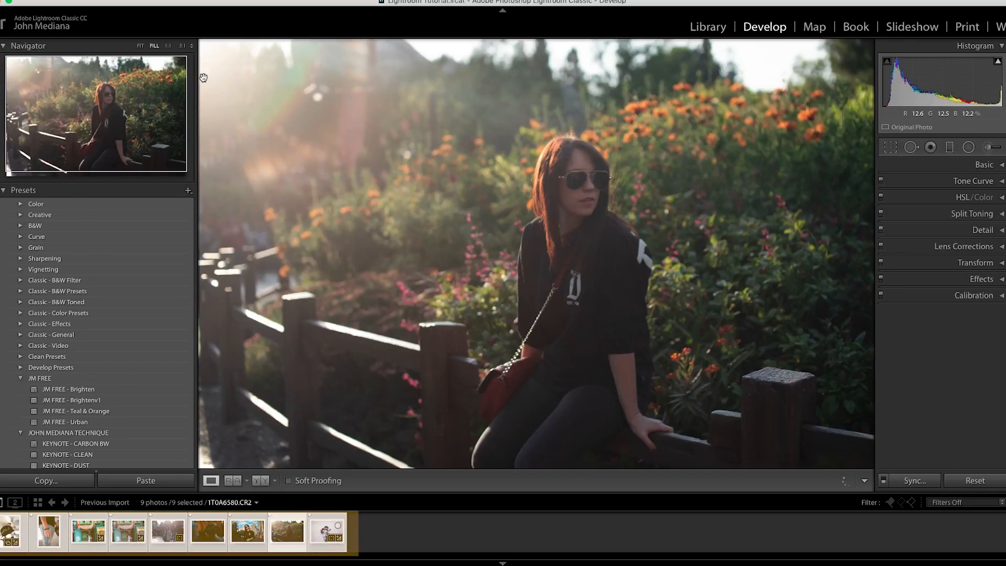
left_click(40, 533, "super")
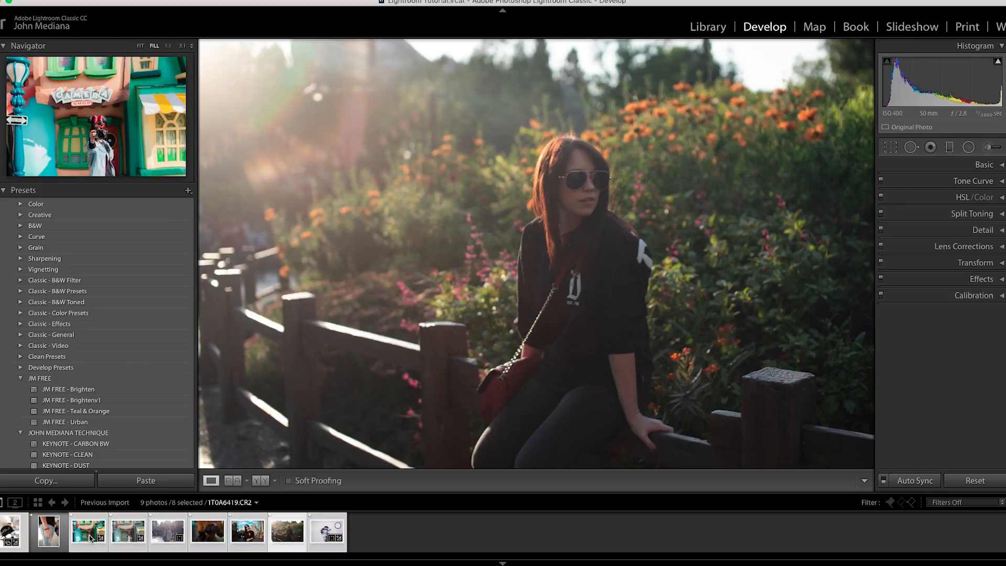
left_click(128, 533, "super")
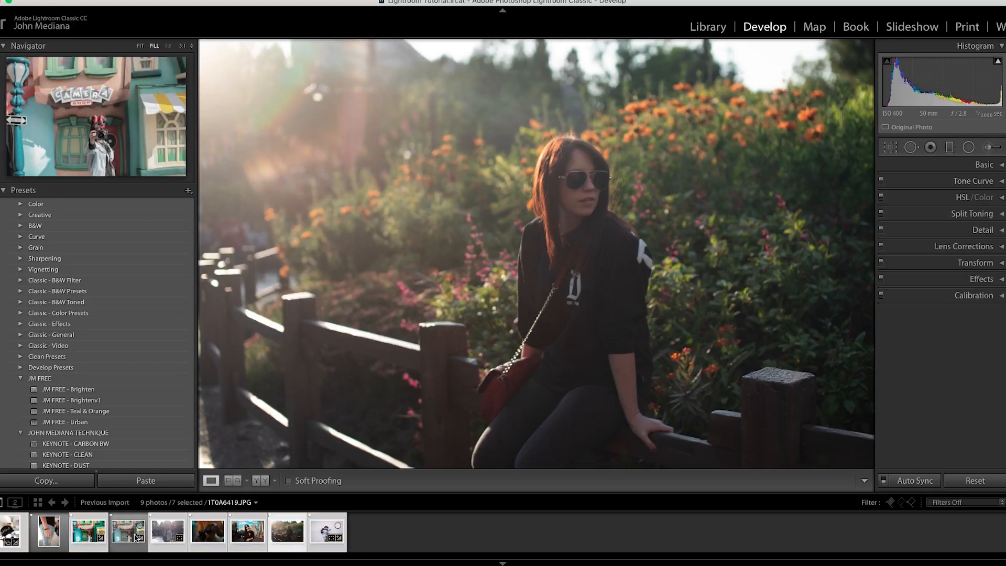
left_click(167, 538, "super")
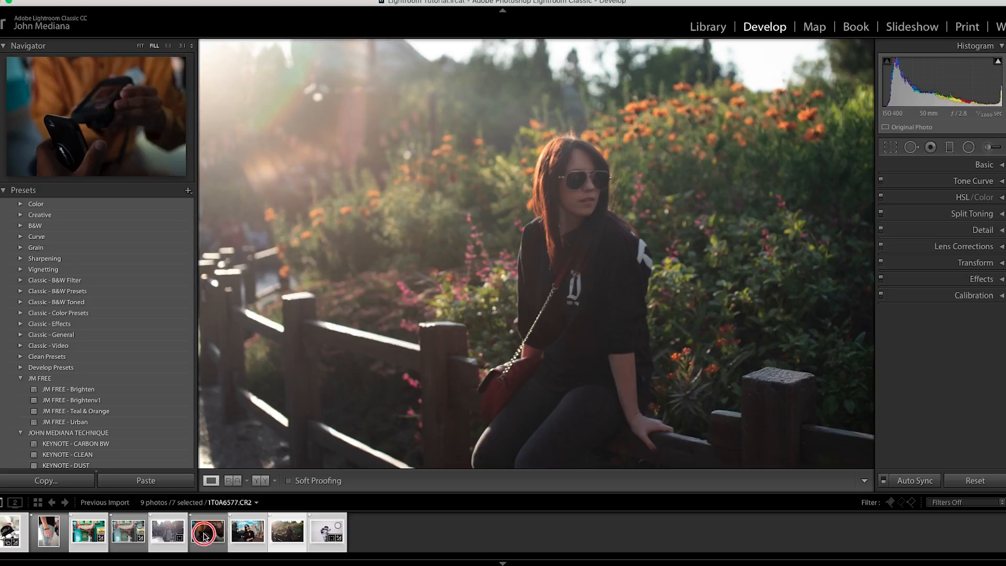
left_click(250, 535, "super")
left_click(287, 536, "super")
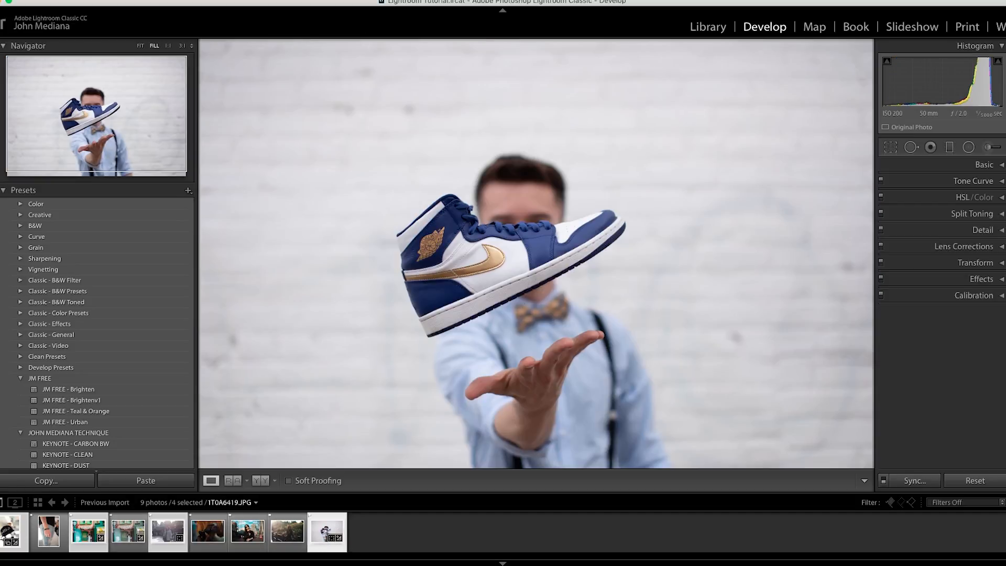
Start exporting the four selected photos and browse to the Lightroom Tutorial folder on the Desktop as their destination.
left_click(66, 0)
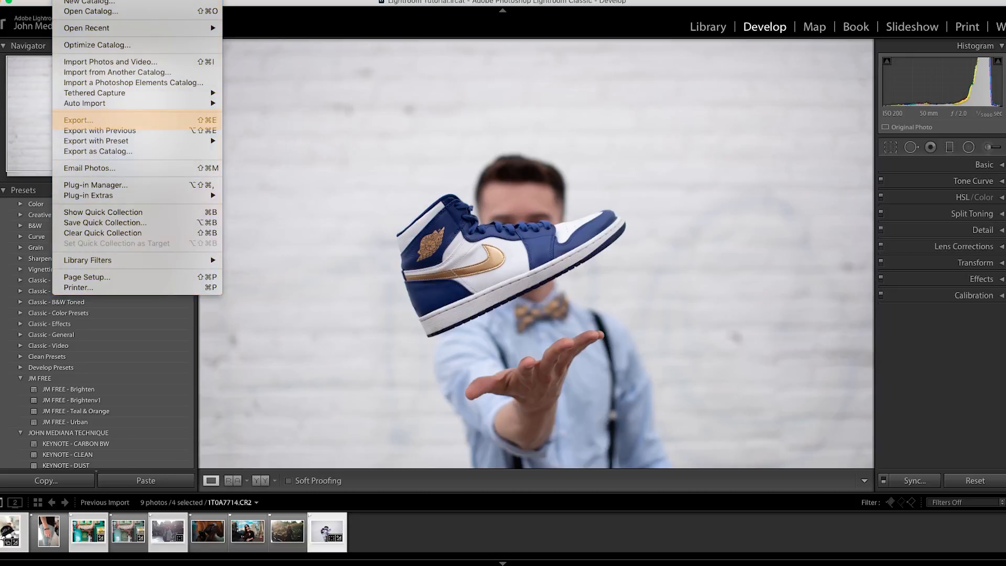
left_click(151, 123)
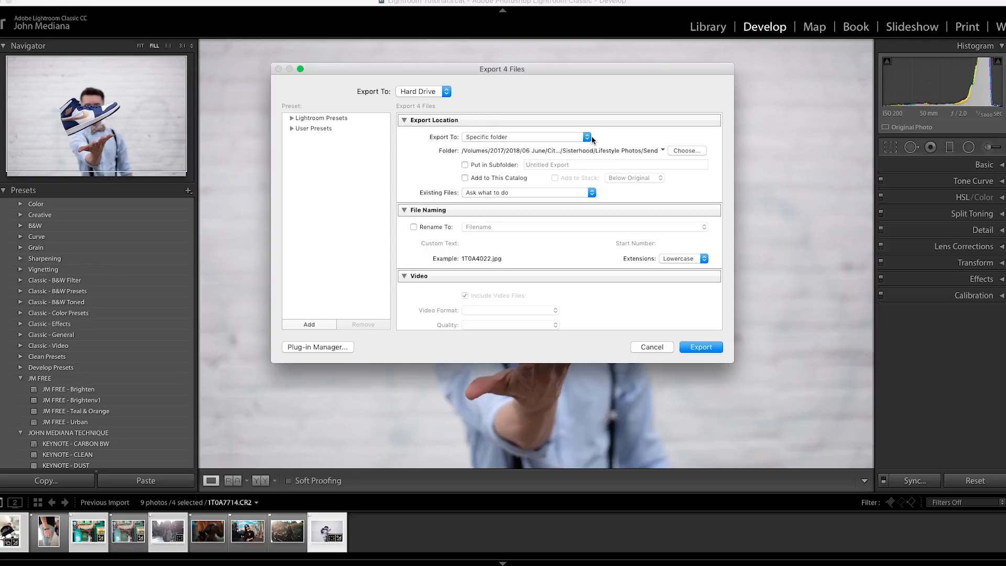
left_click(692, 152)
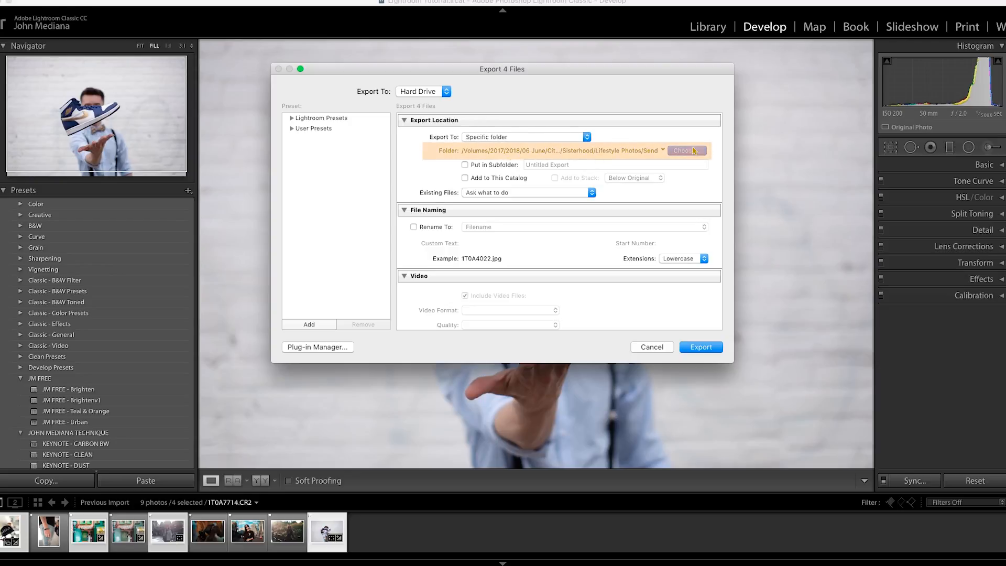
left_click(686, 152)
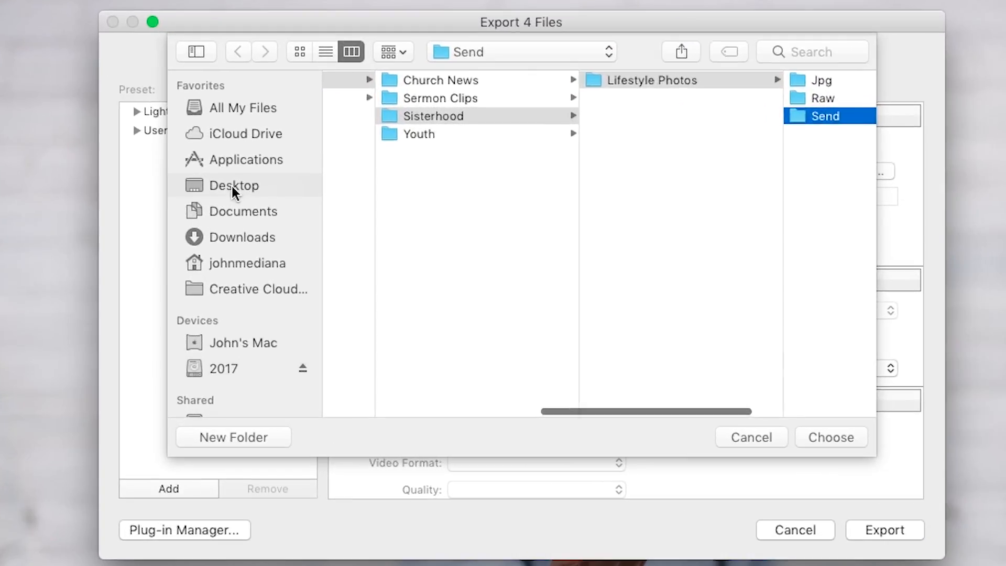
left_click(232, 187)
left_click(411, 98)
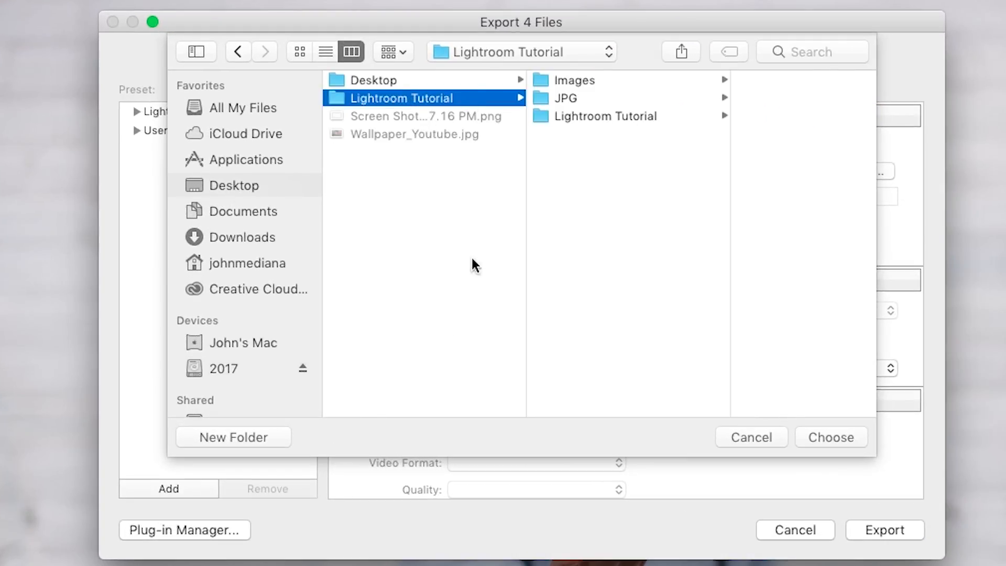
Create a new folder named Export inside Lightroom Tutorial and choose it as the export location.
left_click(261, 438)
type("Exp")
key("BackSpace")
key("BackSpace")
type("xport")
key("Return")
left_click(832, 438)
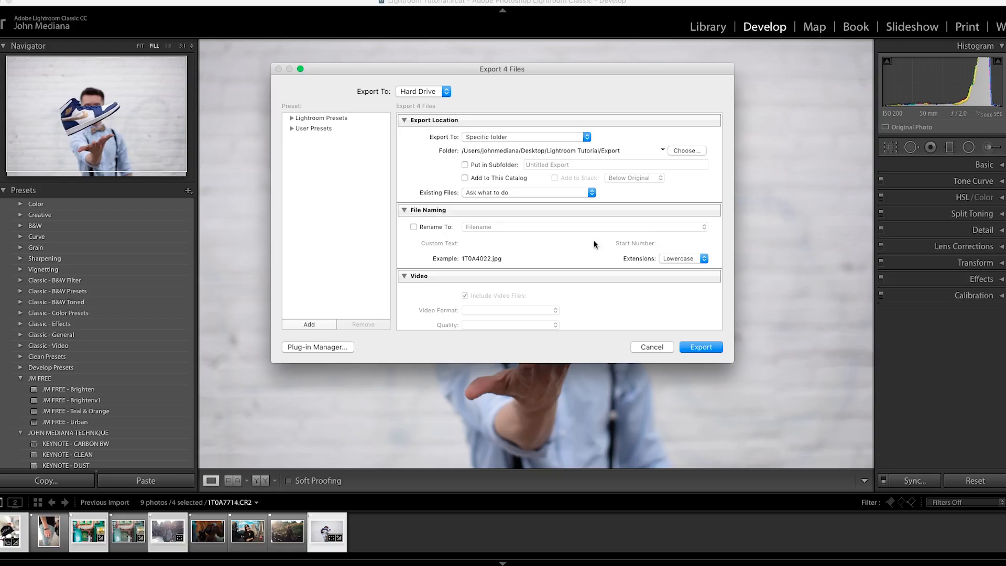
In the export file settings, keep JPEG as the image format and sRGB as the color space.
scroll(687, 336, "down", 3)
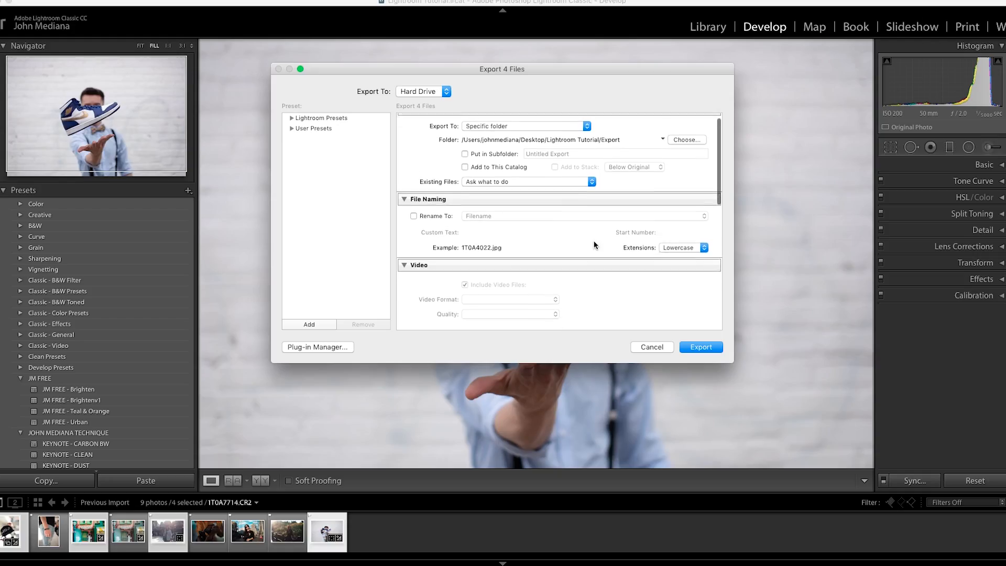
scroll(421, 205, "down", 10)
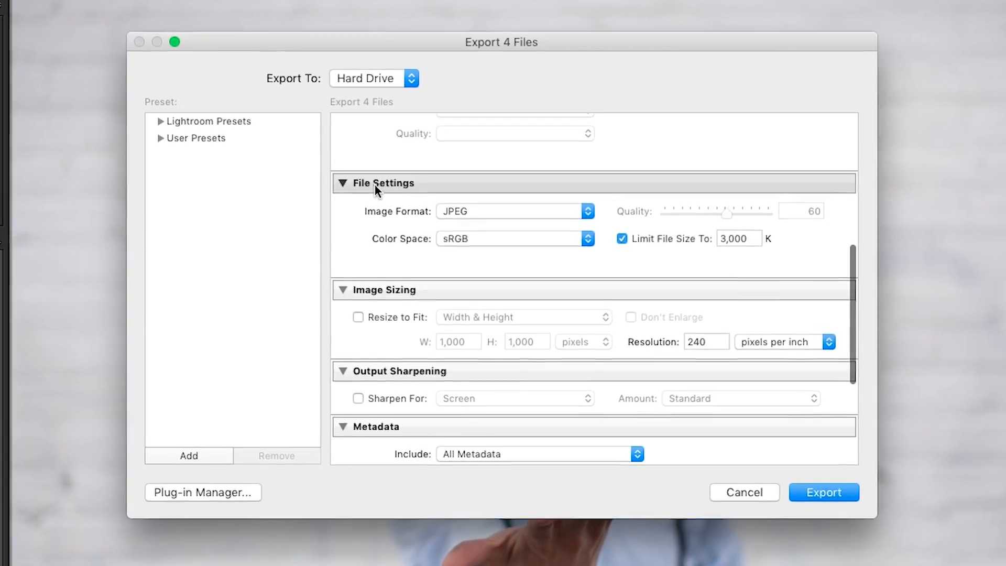
left_click(583, 212)
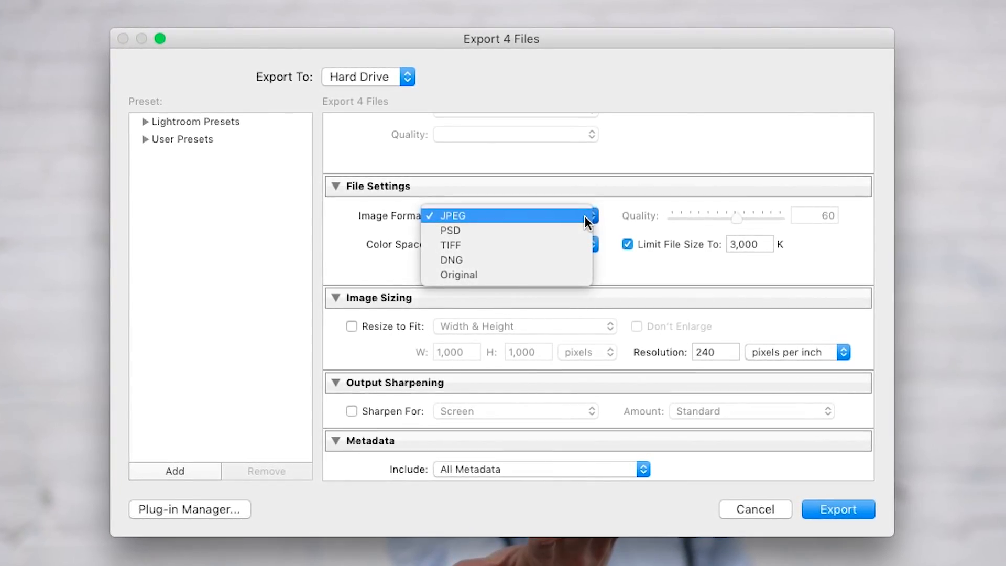
left_click(585, 216)
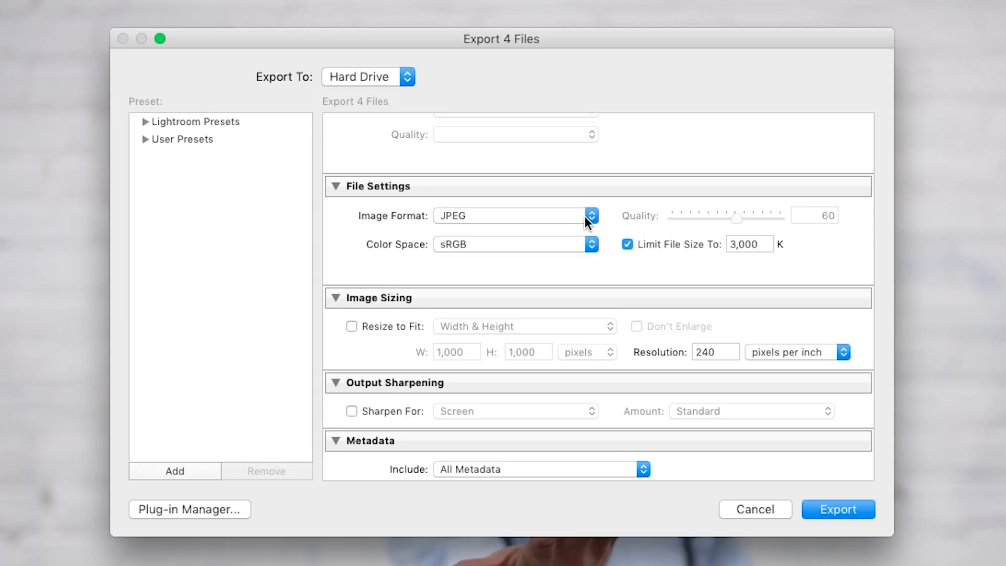
left_click(591, 244)
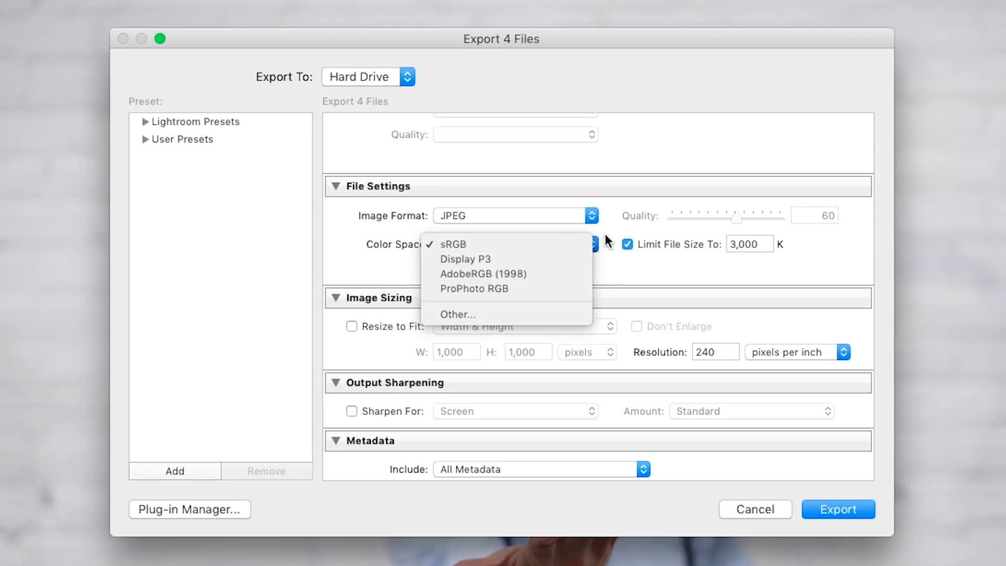
left_click(604, 234)
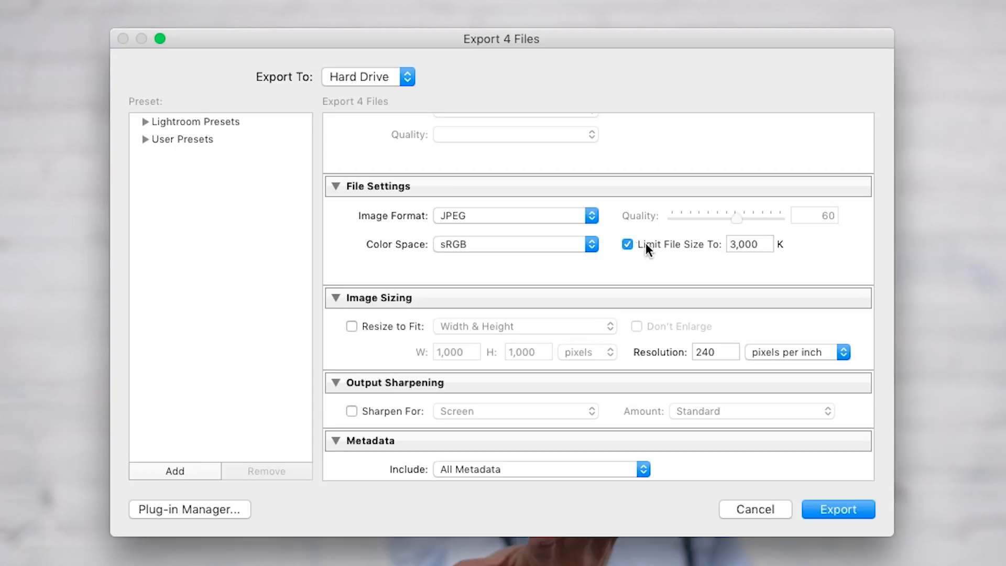
Set the JPEG quality to 100 with the size limit off, and re-enable the file size limit of 3,000 K.
mouse_move(627, 247)
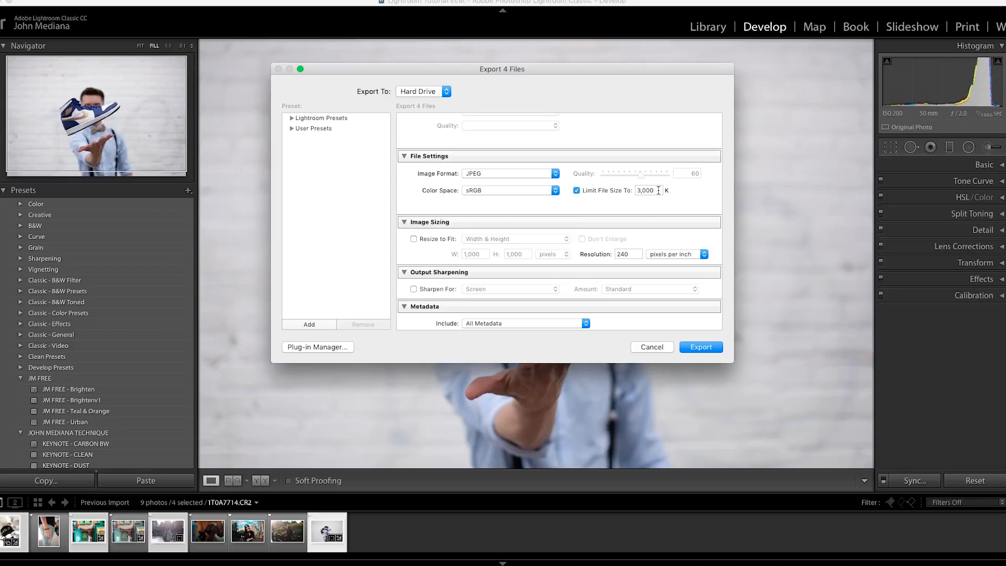
left_click(641, 176)
left_click(579, 191)
left_click_drag(662, 176, 700, 172)
left_click(577, 190)
Check the sizing and sharpening settings, and keep All Metadata as the information included in the exported files.
scroll(514, 211, "down", 3)
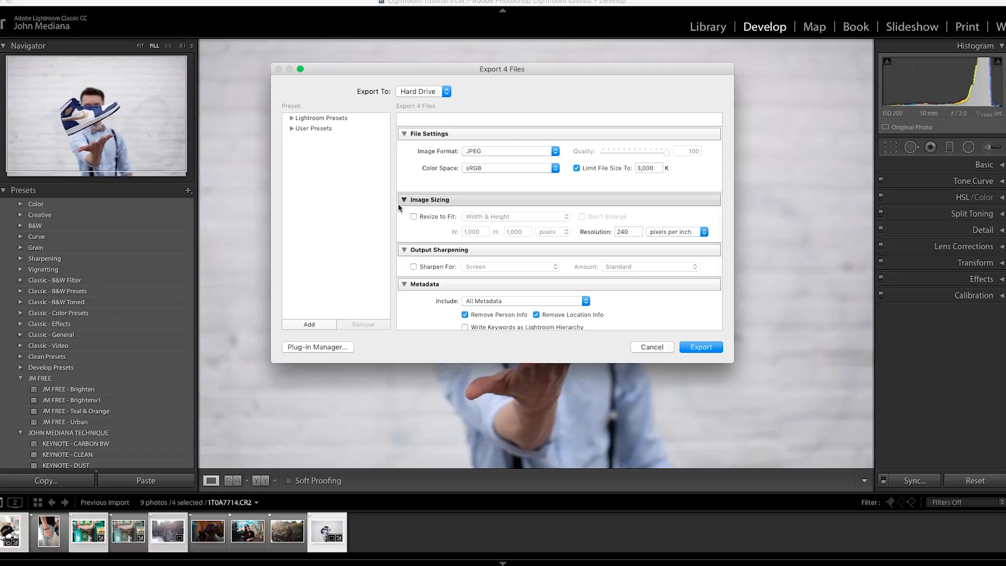
scroll(399, 208, "down", 3)
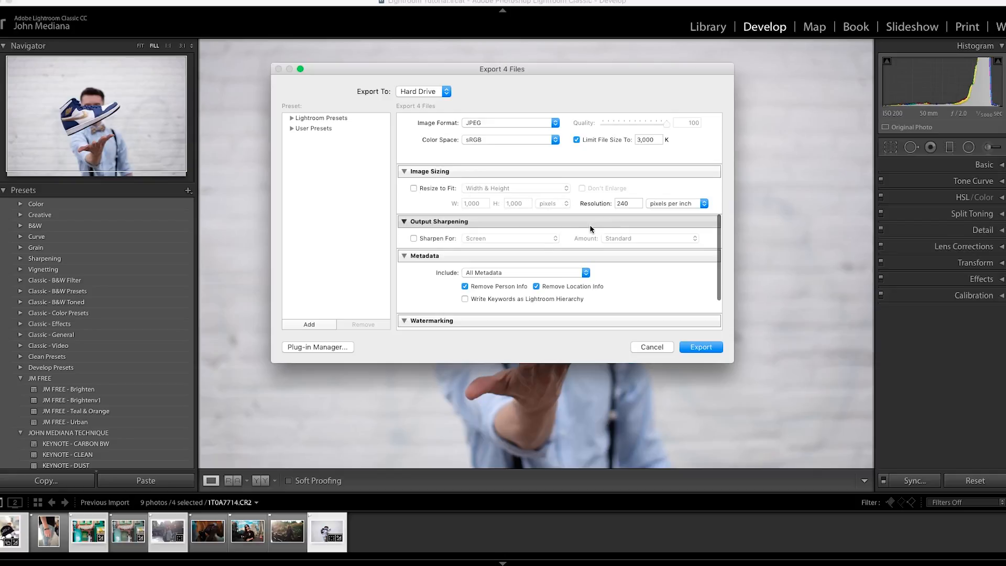
scroll(590, 224, "down", 8)
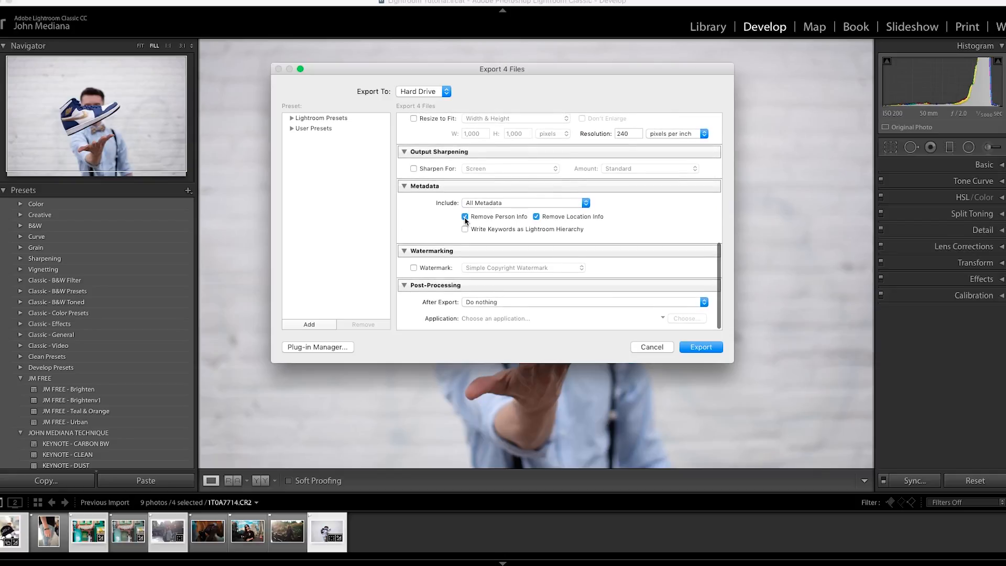
left_click(585, 202)
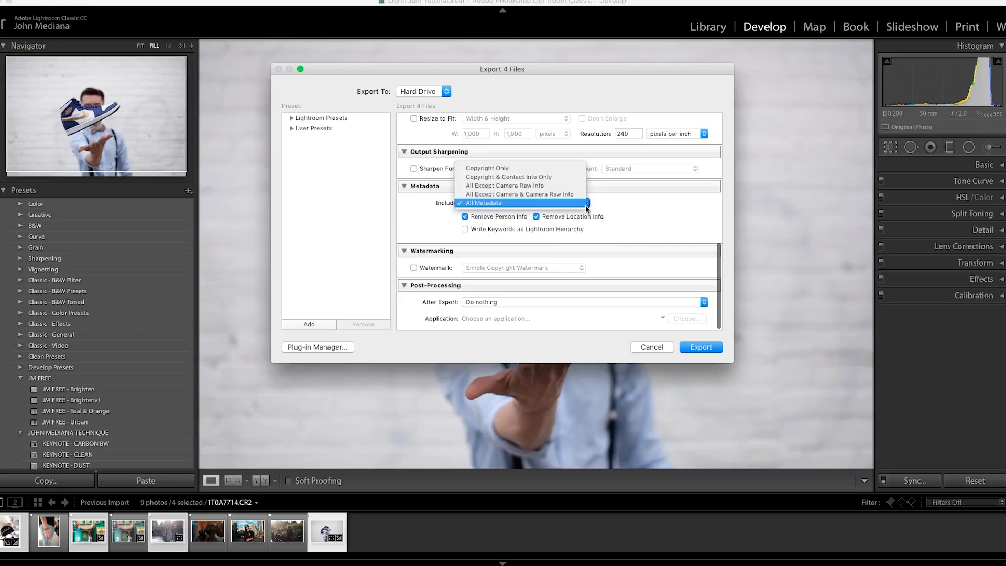
left_click(591, 206)
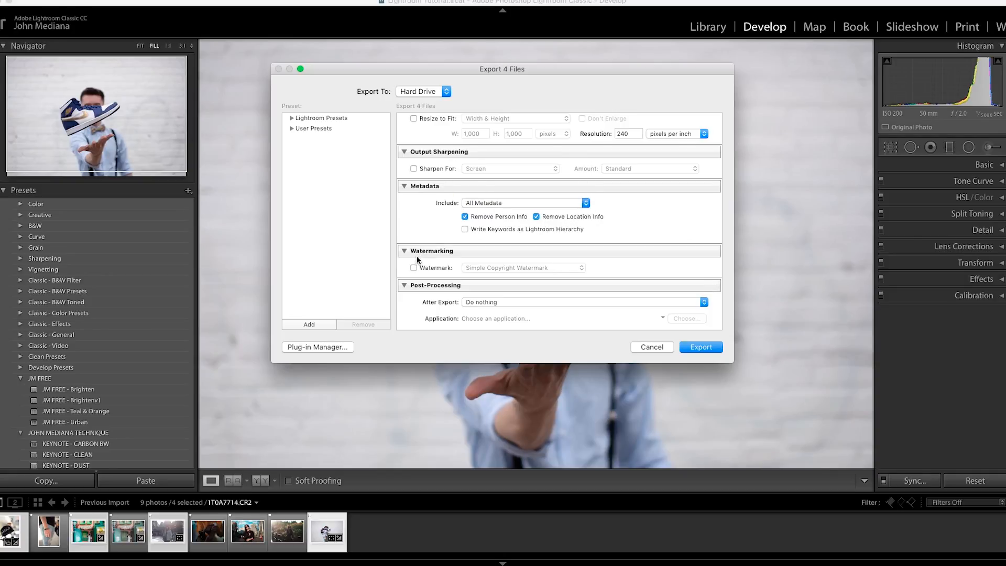
Try the Simple Copyright Watermark on the exported photos, and switch watermarking off again.
left_click(413, 268)
left_click(511, 271)
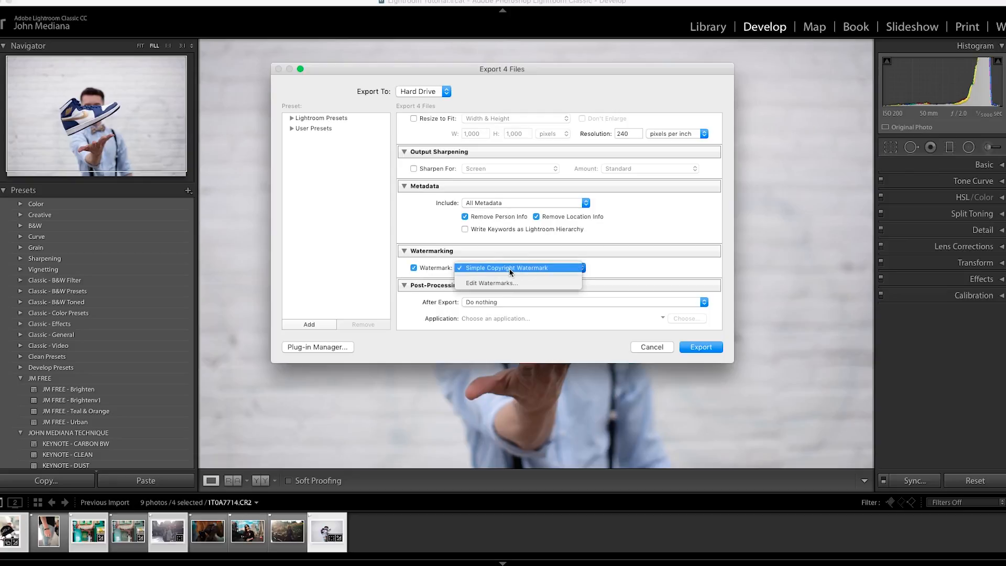
left_click(576, 268)
left_click(416, 270)
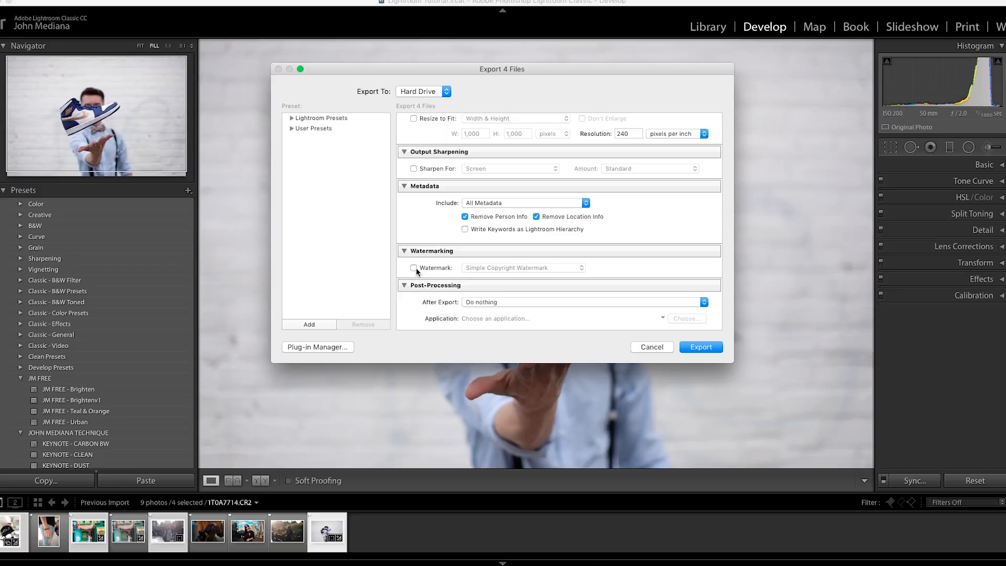
Recheck the export settings and export the four photos to the Export folder.
scroll(493, 267, "up", 10)
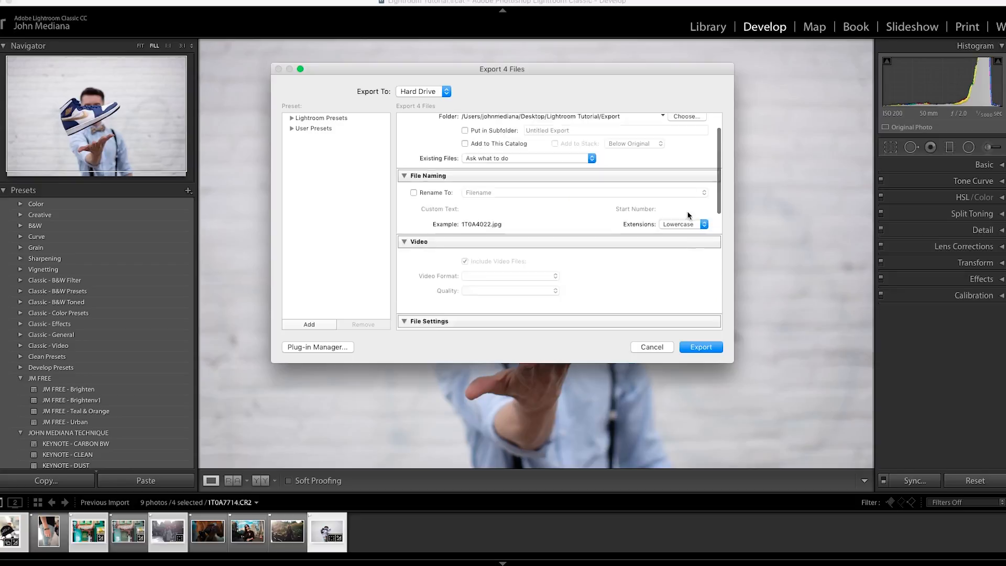
left_click(701, 347)
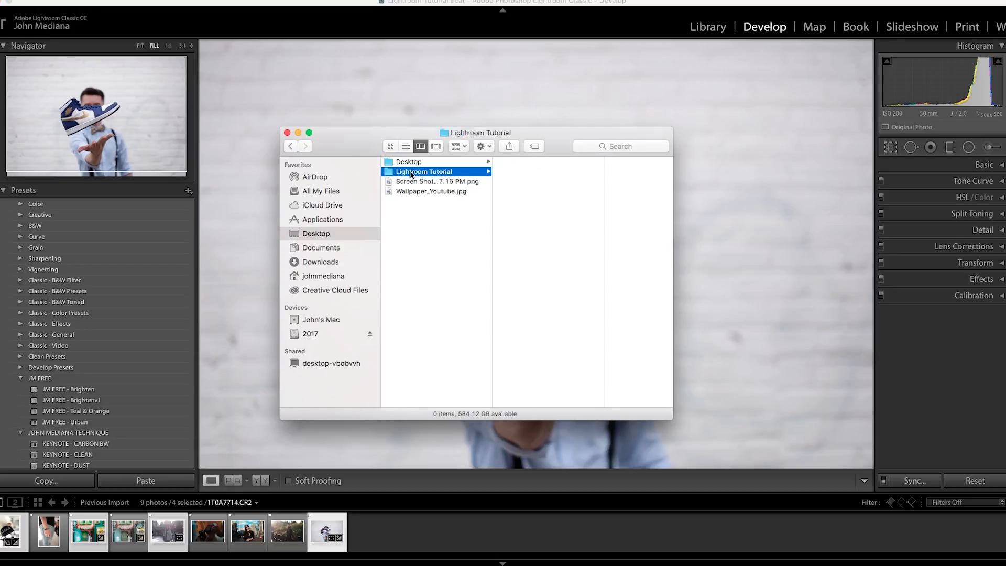
In Finder, open the Export folder inside Lightroom Tutorial and preview the exported photos 1T0A4022.jpg and 1T0A6419.jpg.
left_click(521, 163)
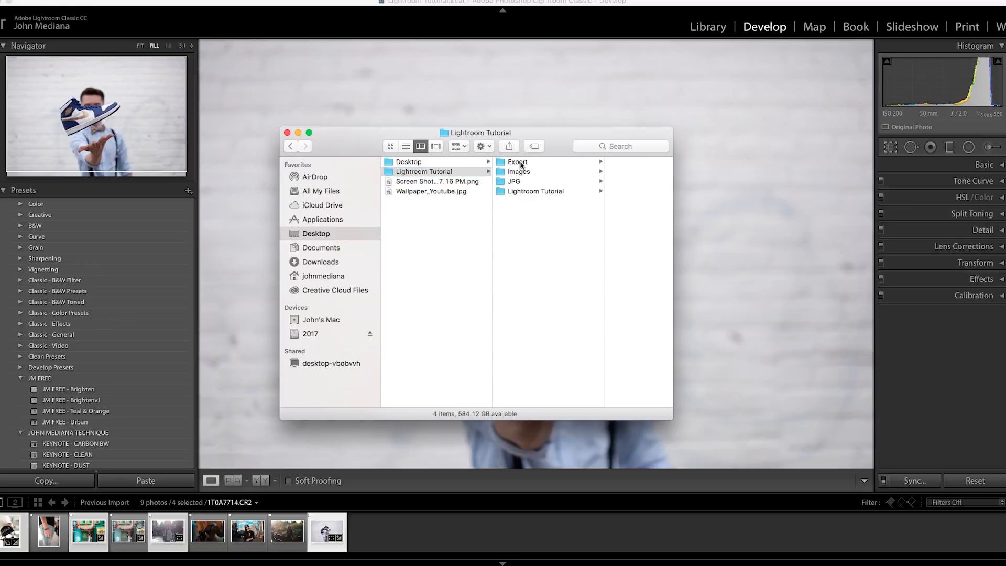
left_click(591, 164)
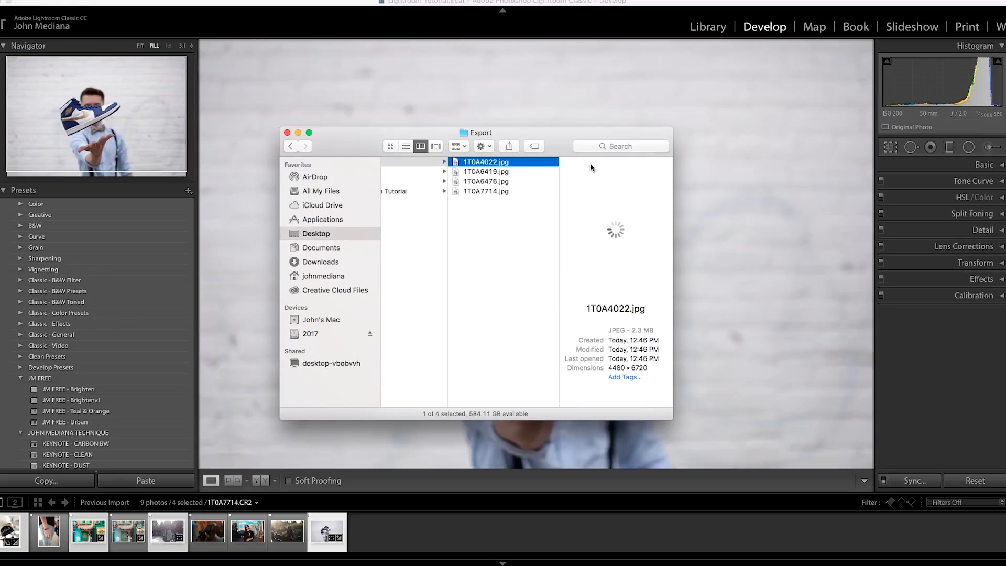
key("space")
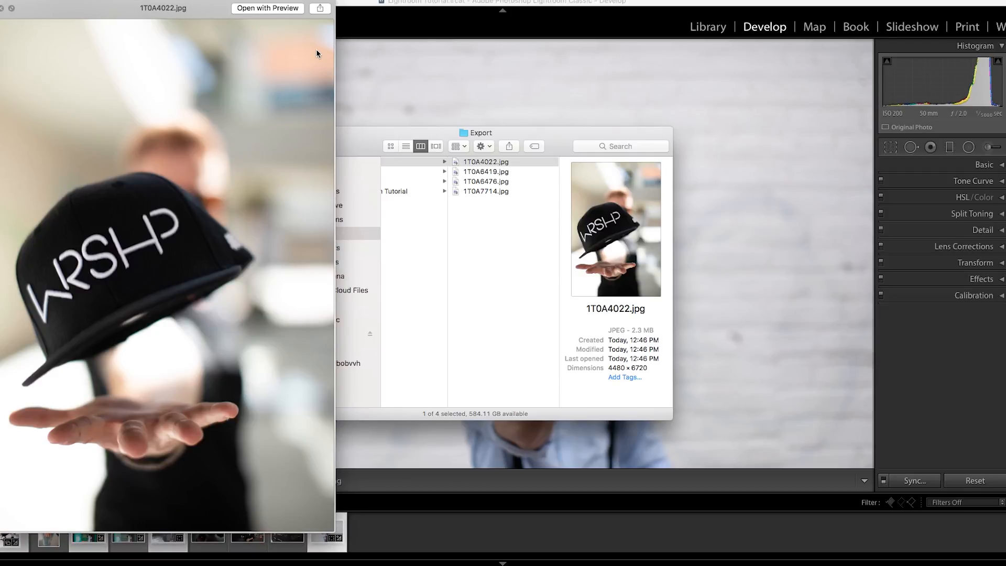
key("Down")
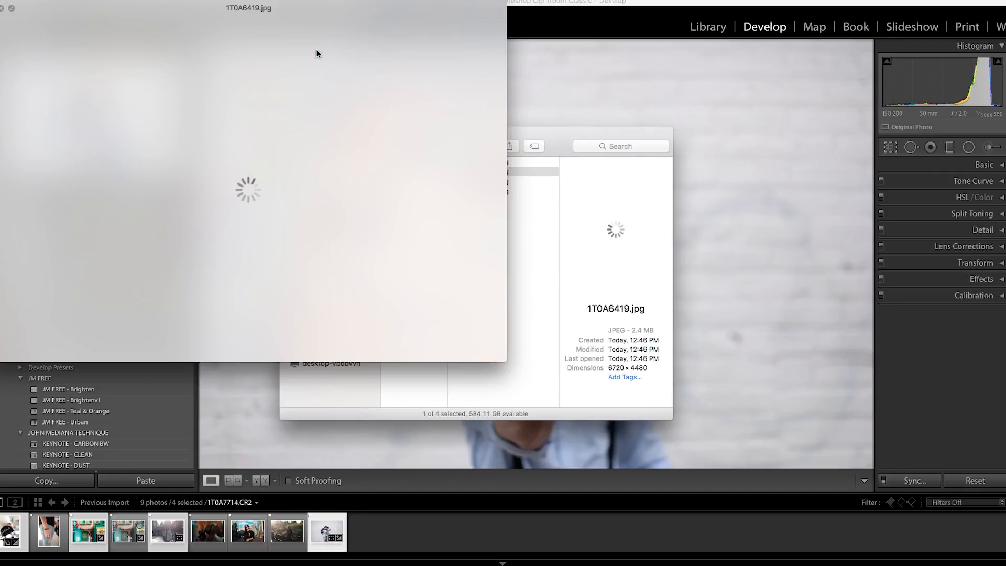